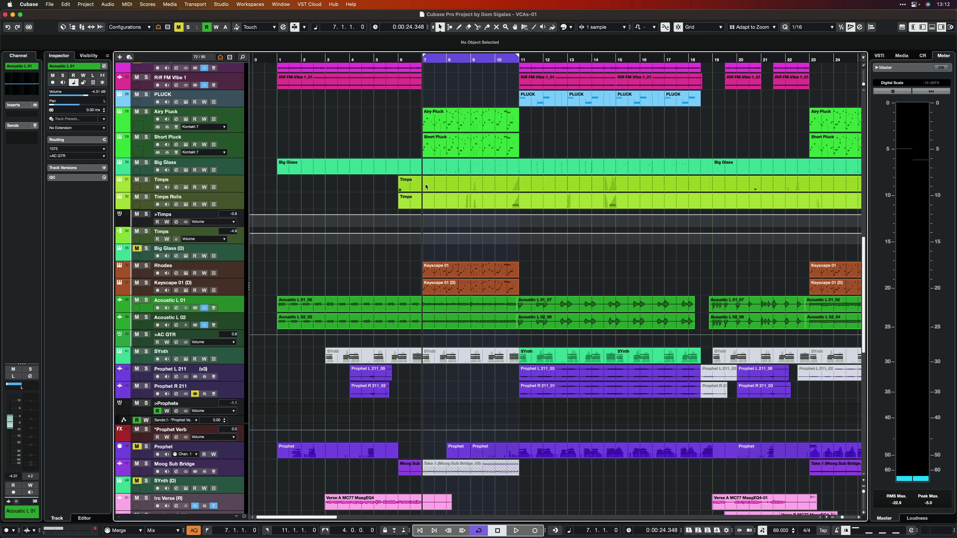
{"action": "scroll", "coordinate": [426, 186], "scroll_direction": "up", "scroll_amount": 10}
Bring the Acoustic L 01/02 tracks into view, start playback, and select the >AC GTR group track
{"action": "scroll", "coordinate": [426, 187], "scroll_direction": "down", "scroll_amount": 5}
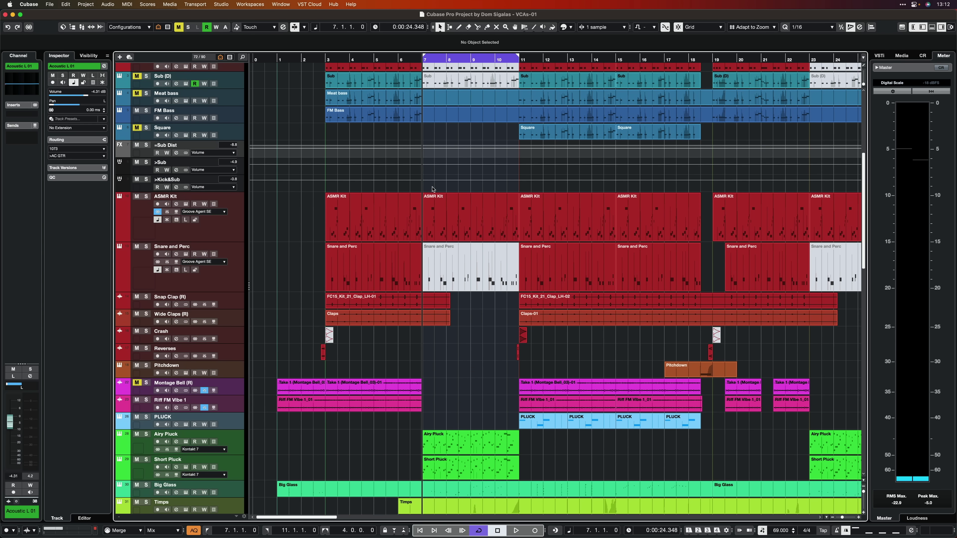
{"action": "scroll", "coordinate": [433, 190], "scroll_direction": "down", "scroll_amount": 12}
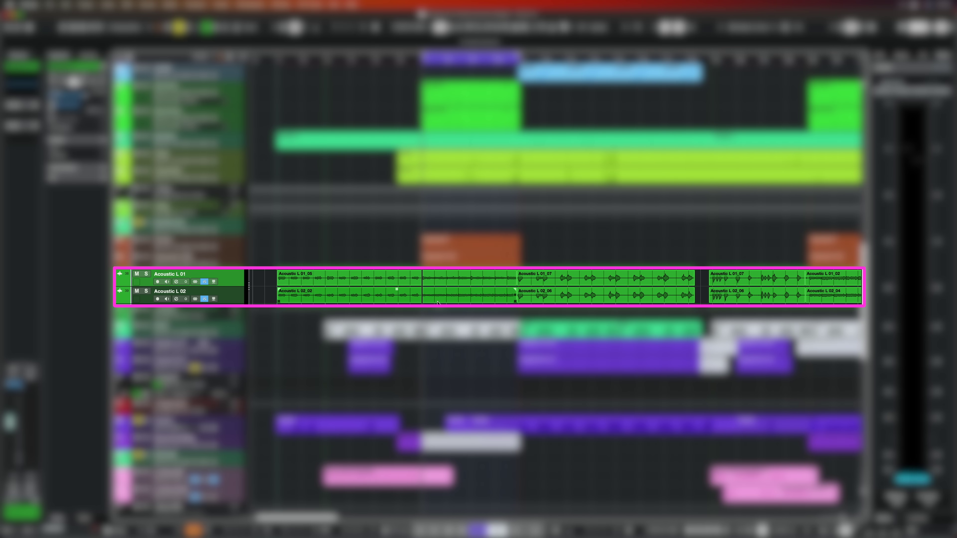
{"action": "key", "text": "space"}
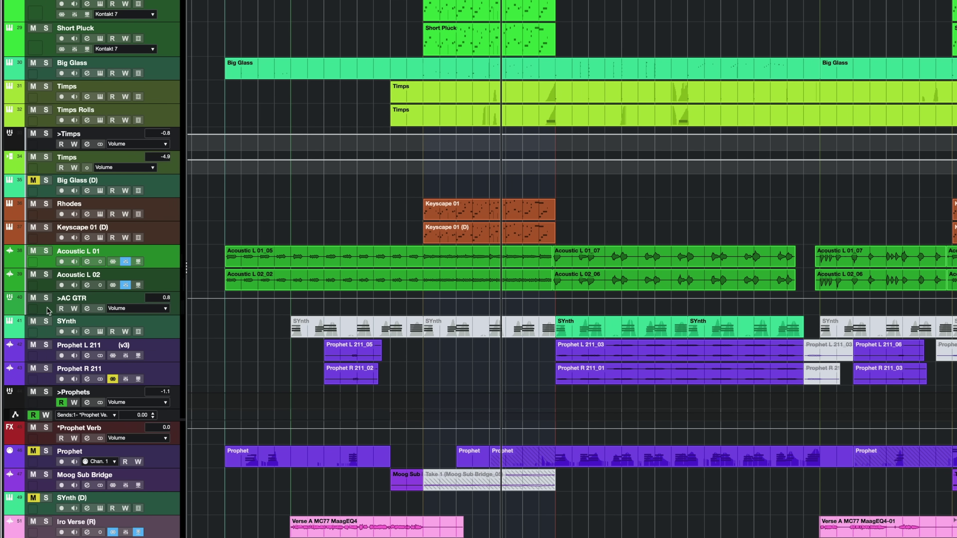
{"action": "left_click", "coordinate": [48, 311]}
In the MixConsole, select Acoustic R and solo the >AC GTR group
{"action": "key", "text": "F3"}
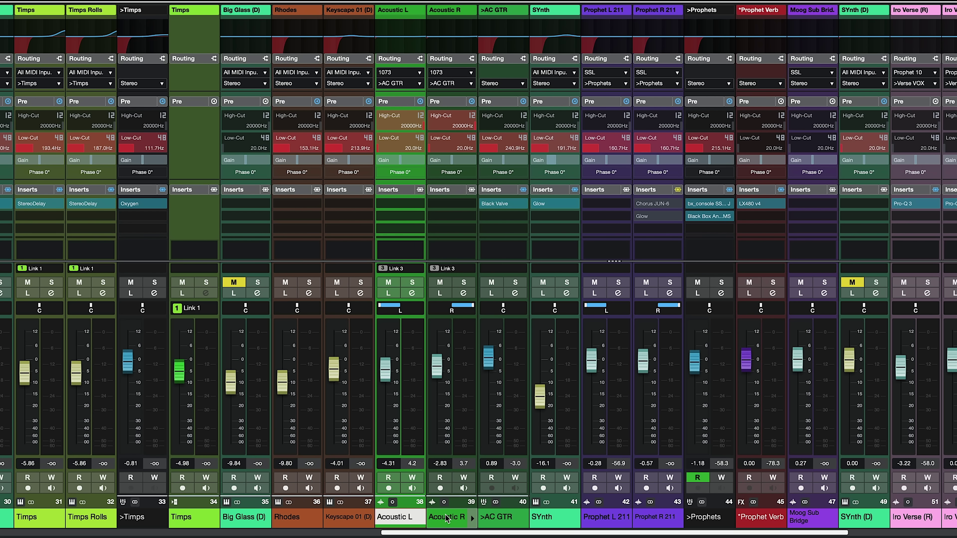
{"action": "left_click", "coordinate": [447, 519]}
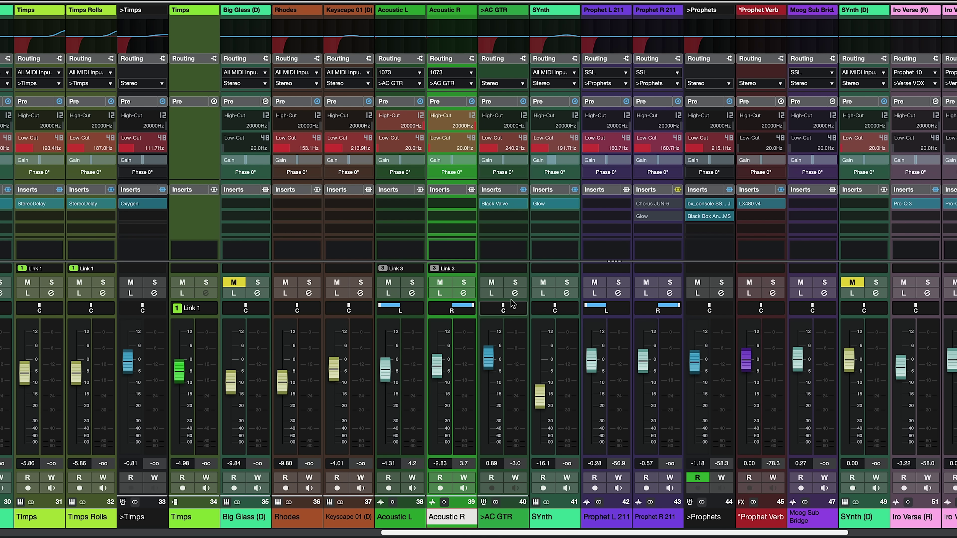
{"action": "left_click", "coordinate": [515, 286]}
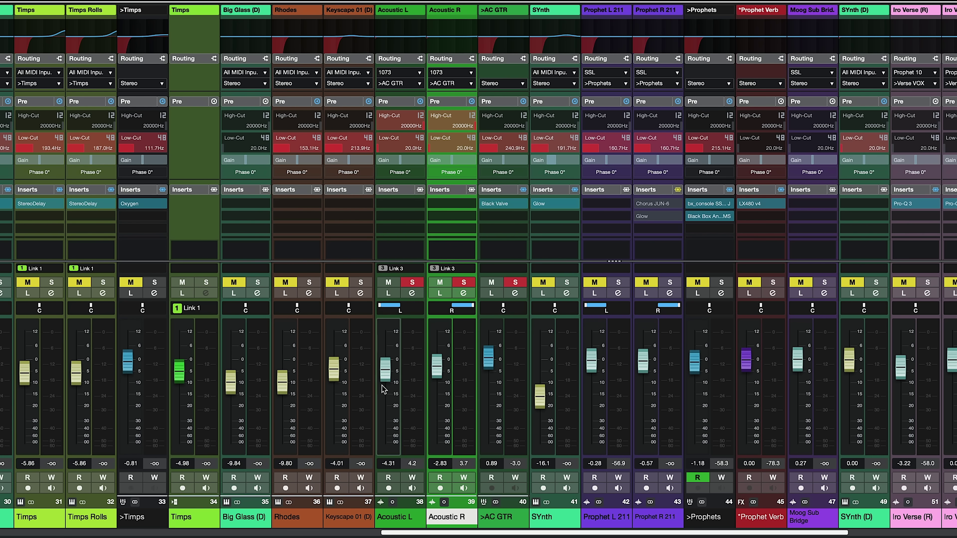
{"action": "key", "text": "space"}
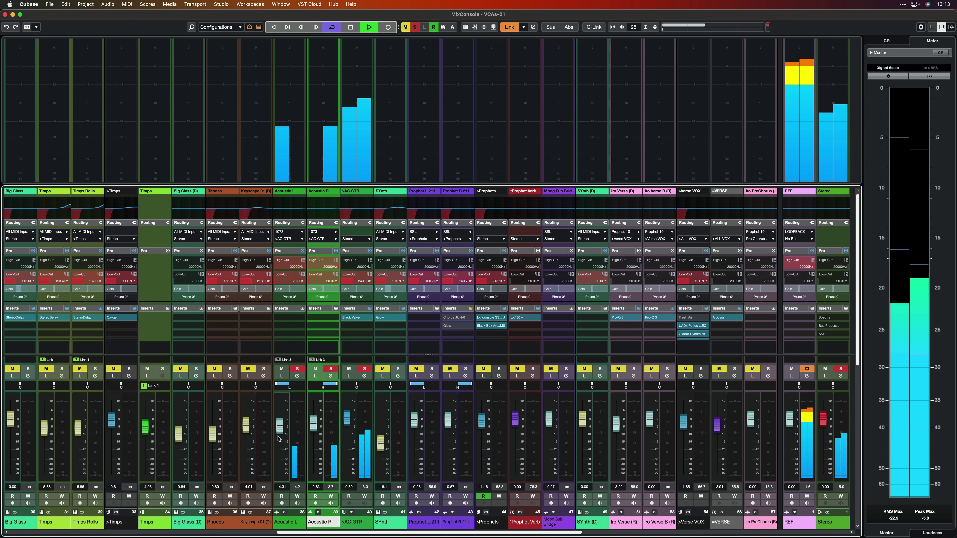
{"action": "left_click_drag", "start_coordinate": [279, 438], "coordinate": [279, 433]}
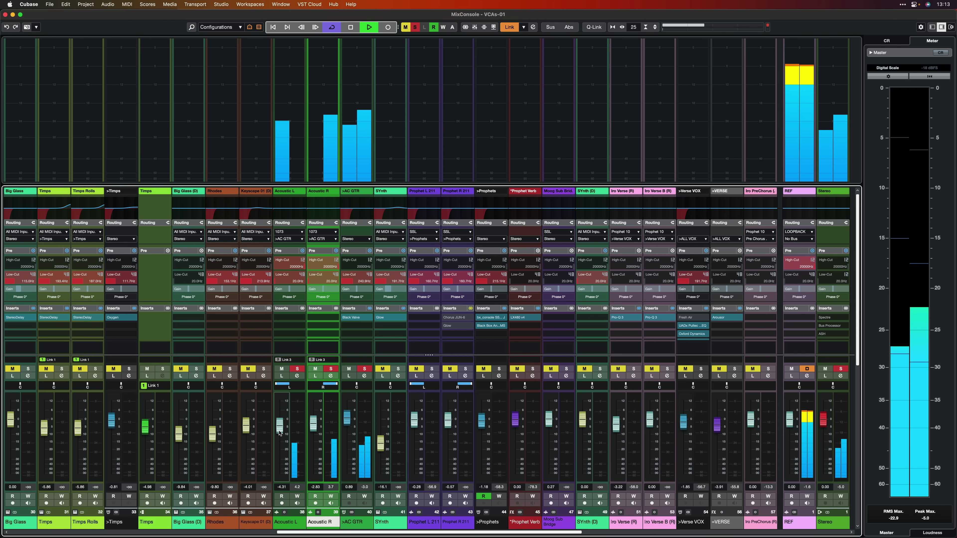
{"action": "left_click_drag", "start_coordinate": [286, 386], "coordinate": [255, 391]}
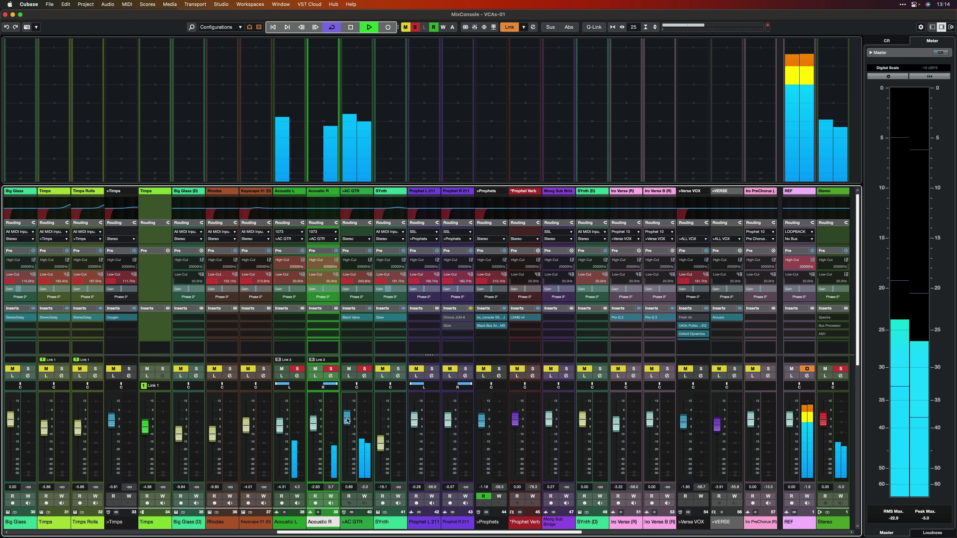
{"action": "left_click", "coordinate": [341, 371]}
Lower the >AC GTR group's low-cut frequency from 240.9 Hz to 48.1 Hz
{"action": "mouse_move", "coordinate": [340, 371]}
{"action": "left_mouse_down"}
{"action": "mouse_move", "coordinate": [344, 335]}
{"action": "mouse_move", "coordinate": [340, 375]}
{"action": "mouse_move", "coordinate": [343, 354]}
{"action": "left_mouse_up"}
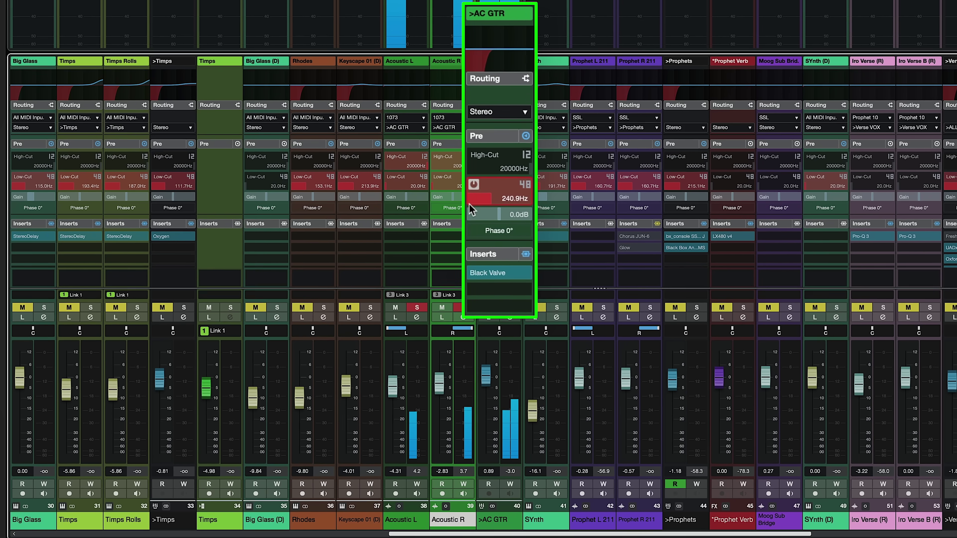
{"action": "left_click_drag", "start_coordinate": [469, 204], "coordinate": [455, 198]}
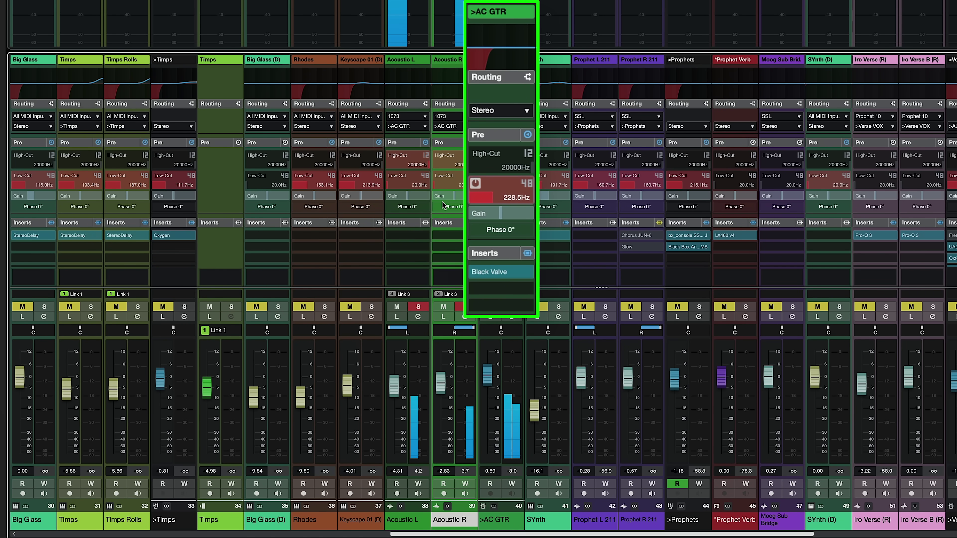
{"action": "left_click_drag", "start_coordinate": [442, 202], "coordinate": [436, 202]}
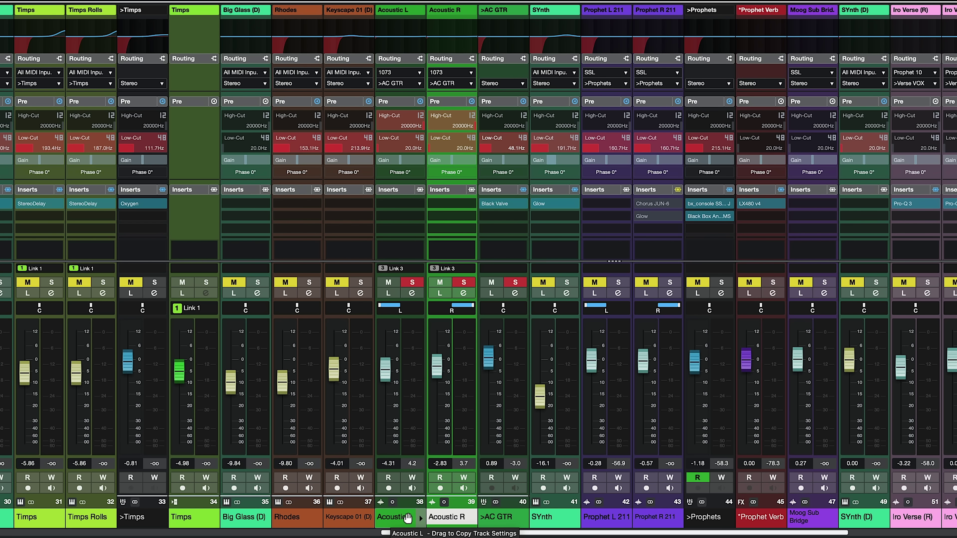
Select Acoustic L and Acoustic R together and add a VCA fader controlling both
{"action": "left_click", "coordinate": [393, 516]}
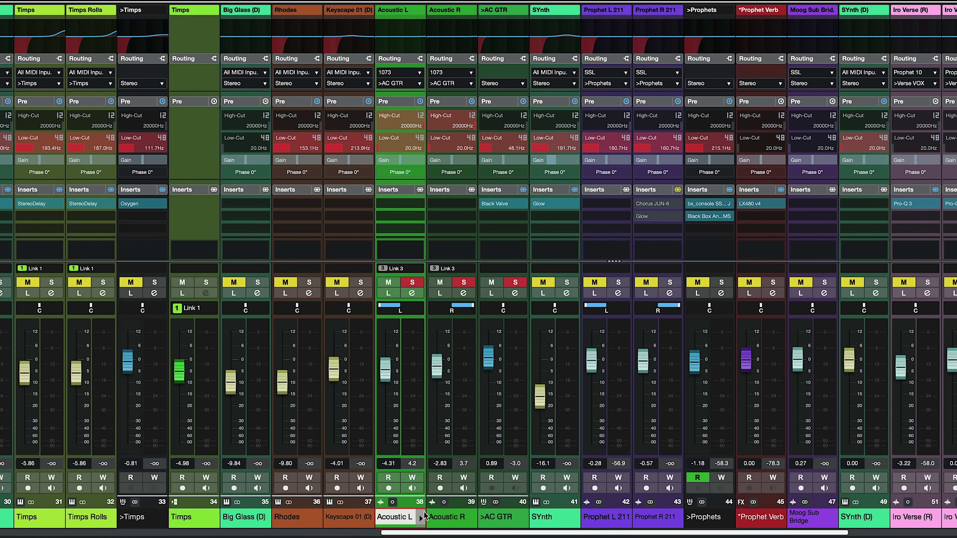
{"action": "left_click", "coordinate": [441, 522], "text": "ctrl"}
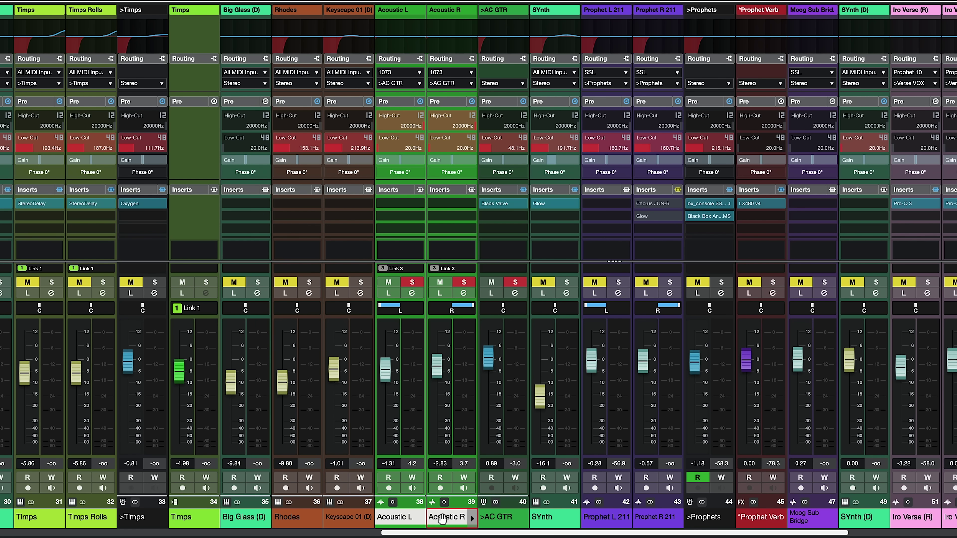
{"action": "right_click", "coordinate": [442, 519]}
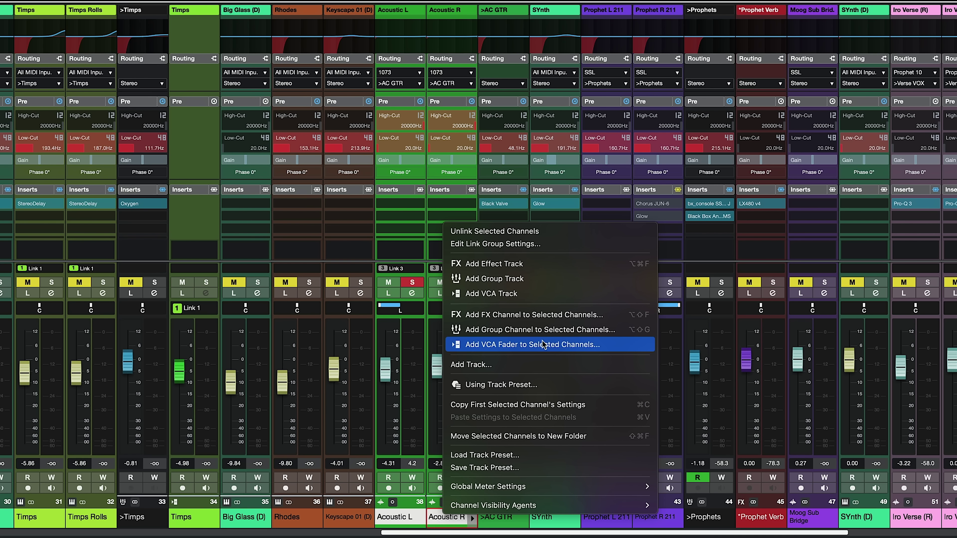
{"action": "left_click", "coordinate": [527, 348]}
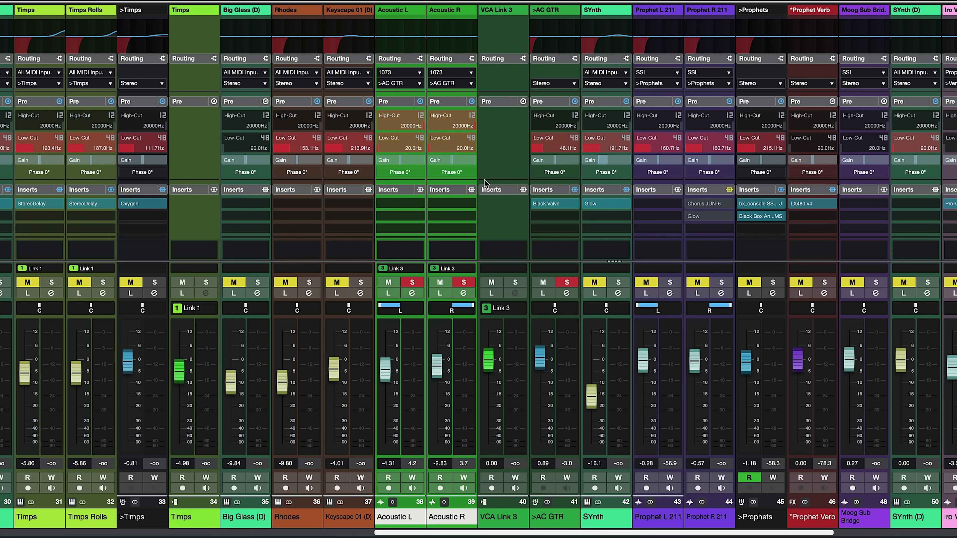
Ride the VCA Link 3 fader up and down, leaving it at -0.10 dB
{"action": "left_click", "coordinate": [492, 517]}
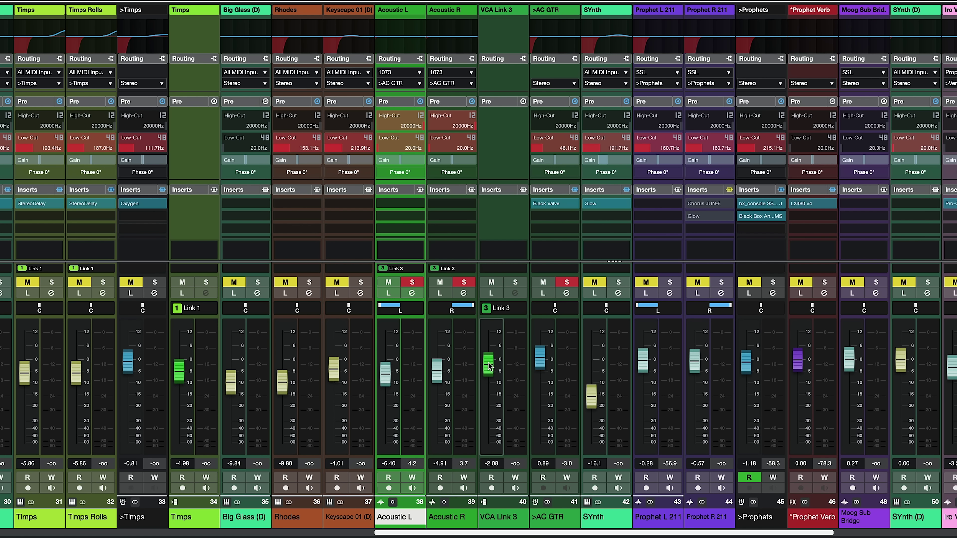
{"action": "left_click_drag", "start_coordinate": [488, 381], "coordinate": [487, 383]}
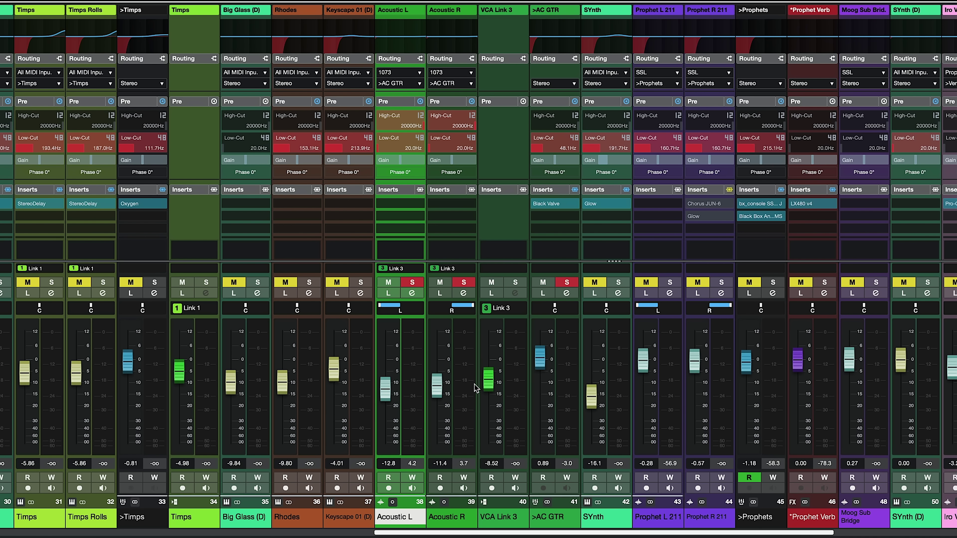
{"action": "left_click_drag", "start_coordinate": [487, 382], "coordinate": [442, 378]}
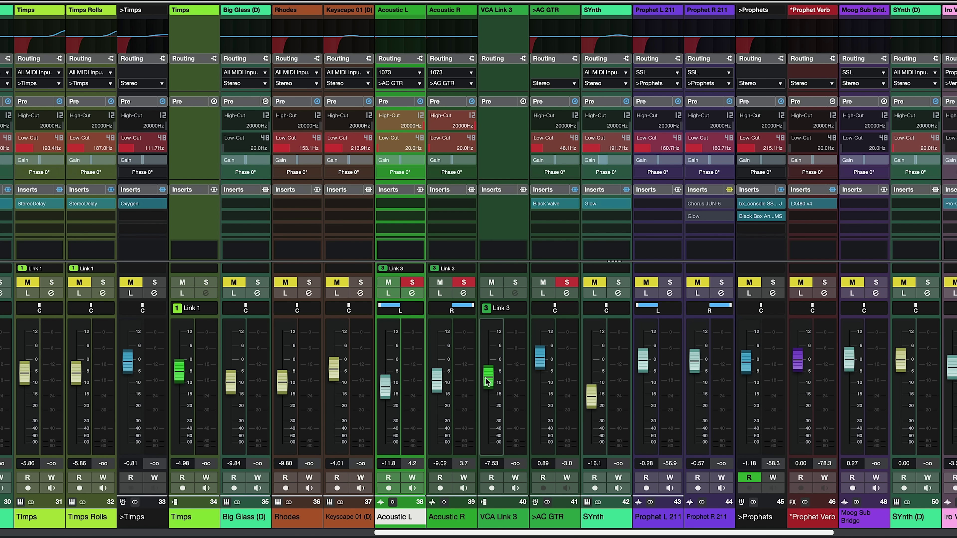
{"action": "left_click_drag", "start_coordinate": [487, 382], "coordinate": [487, 377]}
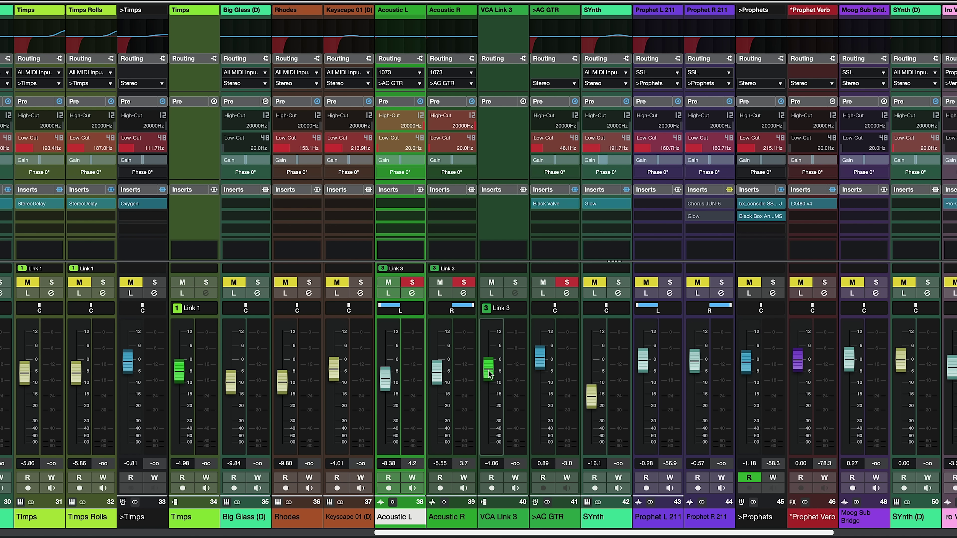
{"action": "left_click_drag", "start_coordinate": [490, 369], "coordinate": [490, 380]}
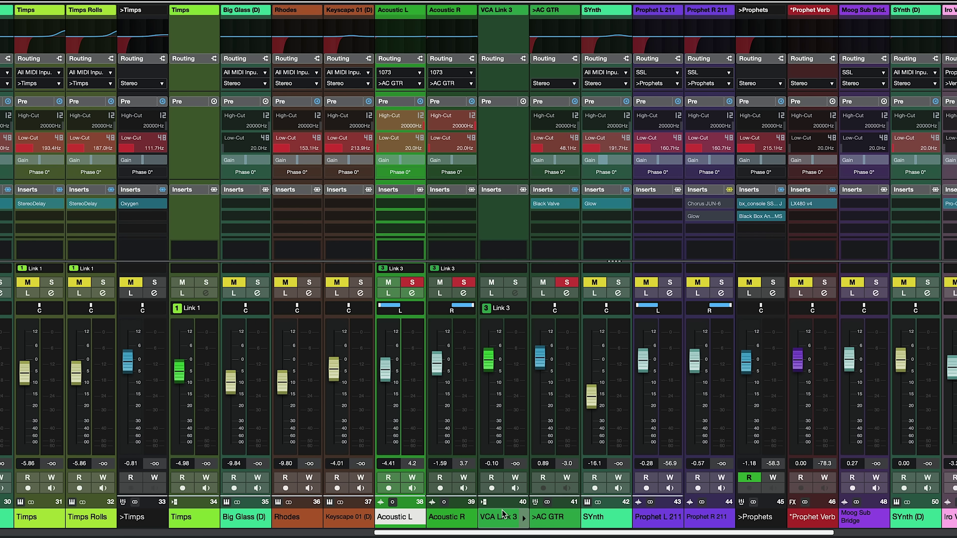
{"action": "double_click", "coordinate": [501, 519]}
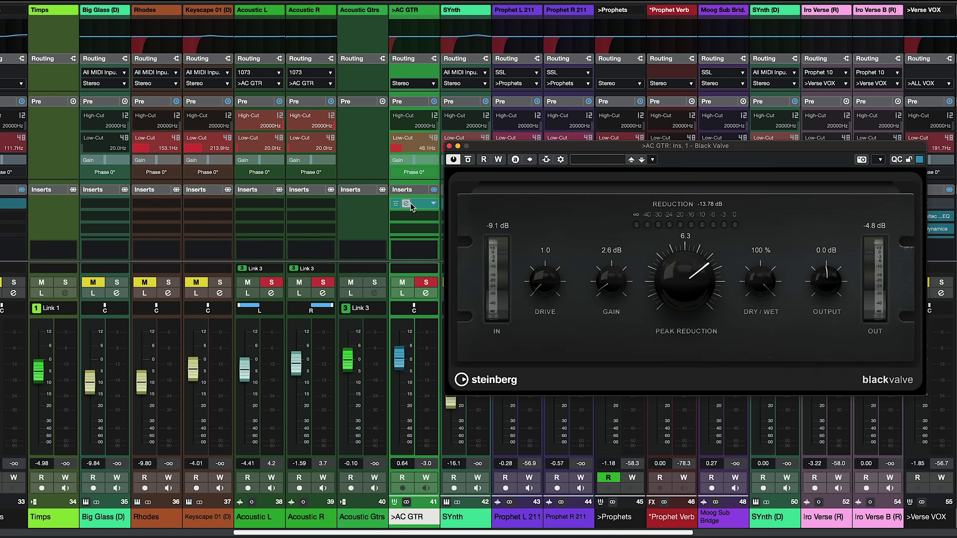
Move the Black Valve window aside, lower Acoustic L/R to -8.38 and -5.55, and audition
{"action": "left_click_drag", "start_coordinate": [593, 151], "coordinate": [539, 54]}
{"action": "left_click_drag", "start_coordinate": [245, 369], "coordinate": [245, 378]}
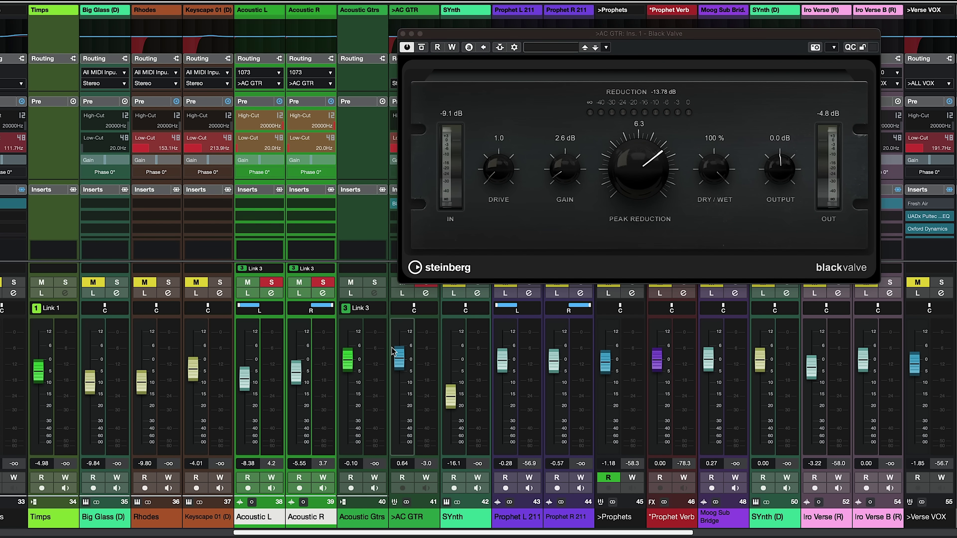
{"action": "key", "text": "space"}
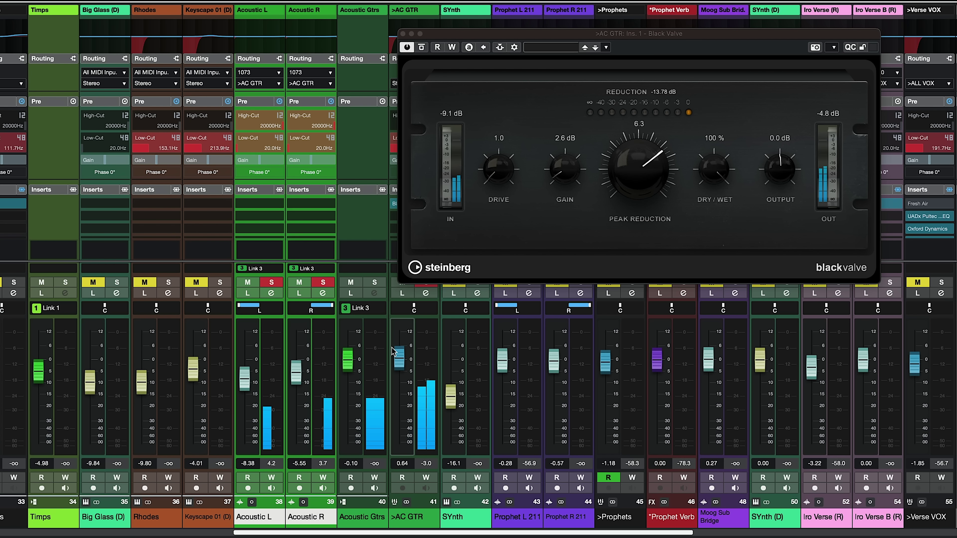
{"action": "key", "text": "space"}
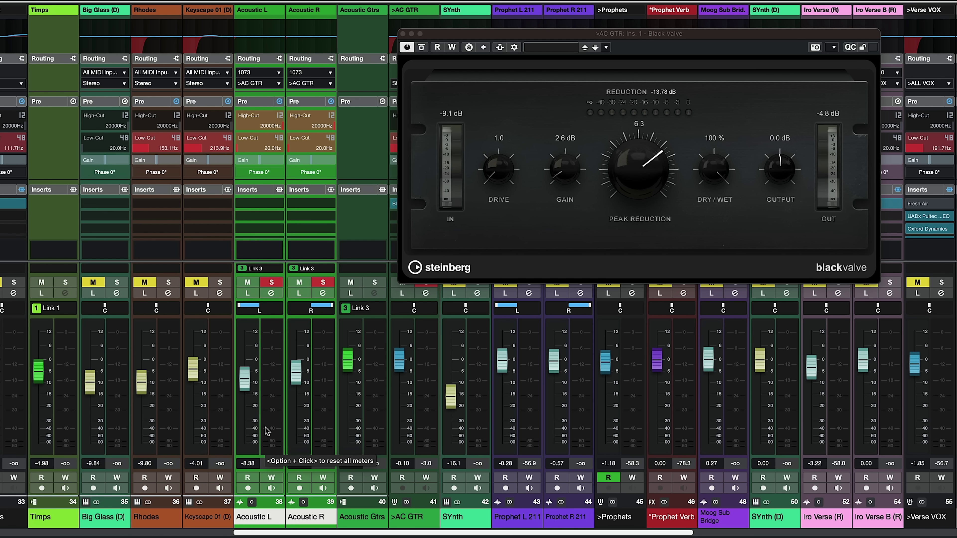
Raise the Acoustic Gtrs VCA to 1.63 dB, lifting Acoustic L/R to -6.64 and -3.82
{"action": "key", "text": "space"}
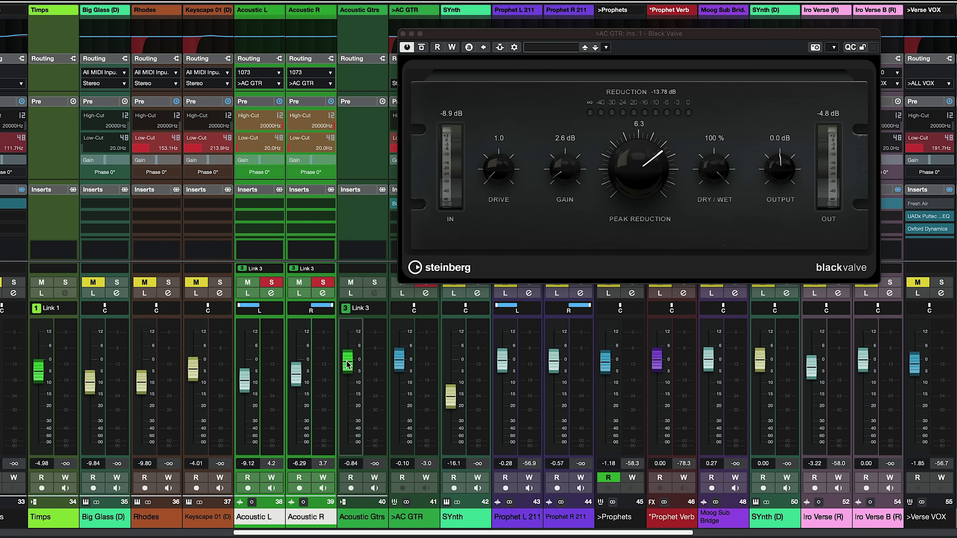
{"action": "left_click_drag", "start_coordinate": [348, 363], "coordinate": [348, 361]}
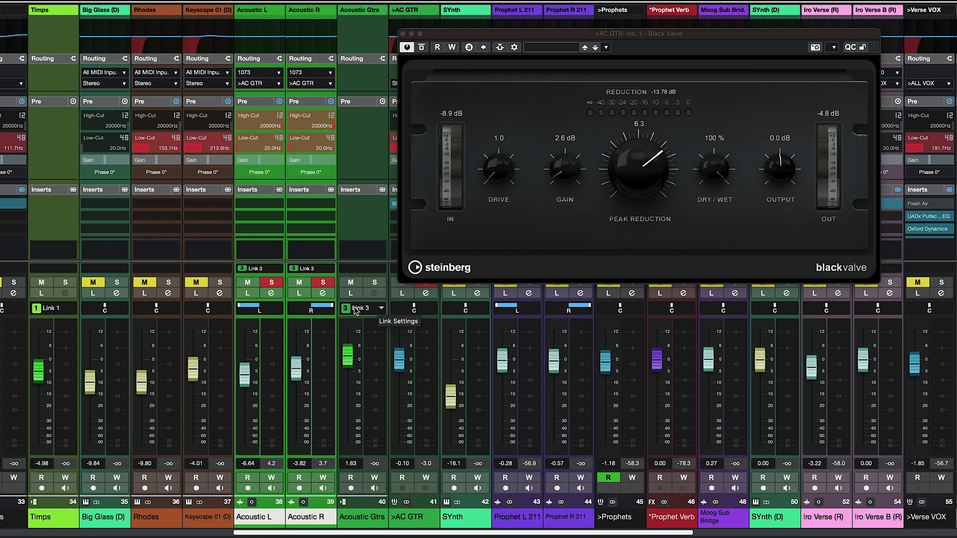
{"action": "left_click", "coordinate": [381, 309]}
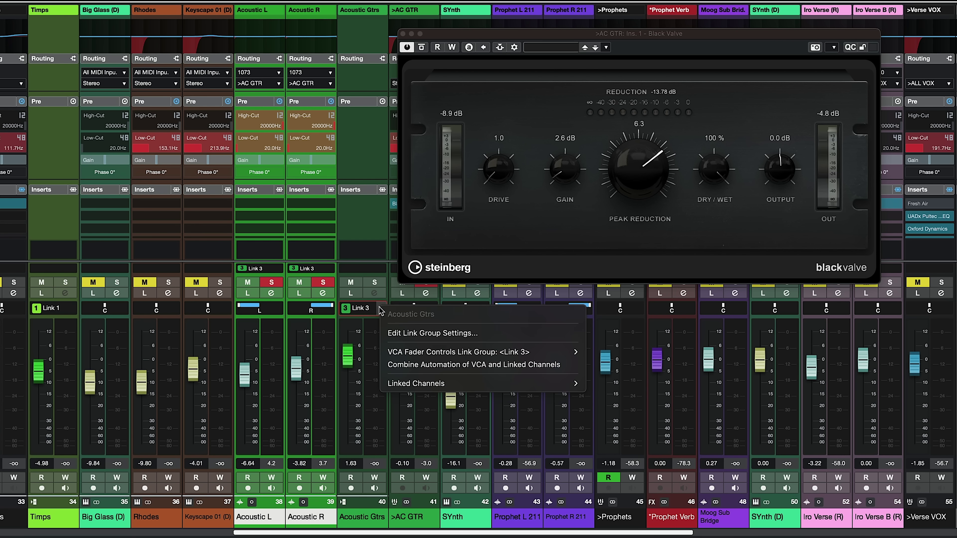
Rename the link group from Link 3 to 'AC GTRS' in Link Group Settings
{"action": "left_click", "coordinate": [421, 339]}
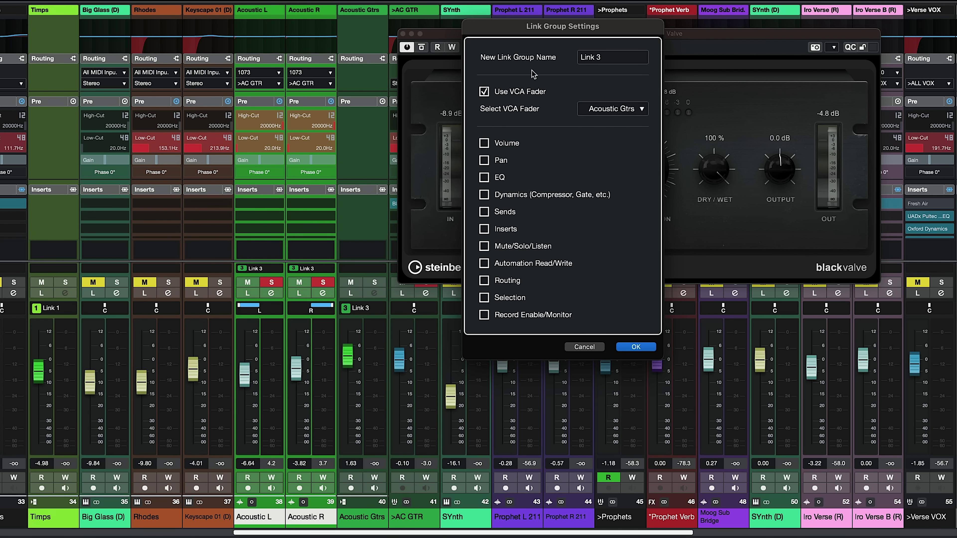
{"action": "left_click", "coordinate": [624, 55]}
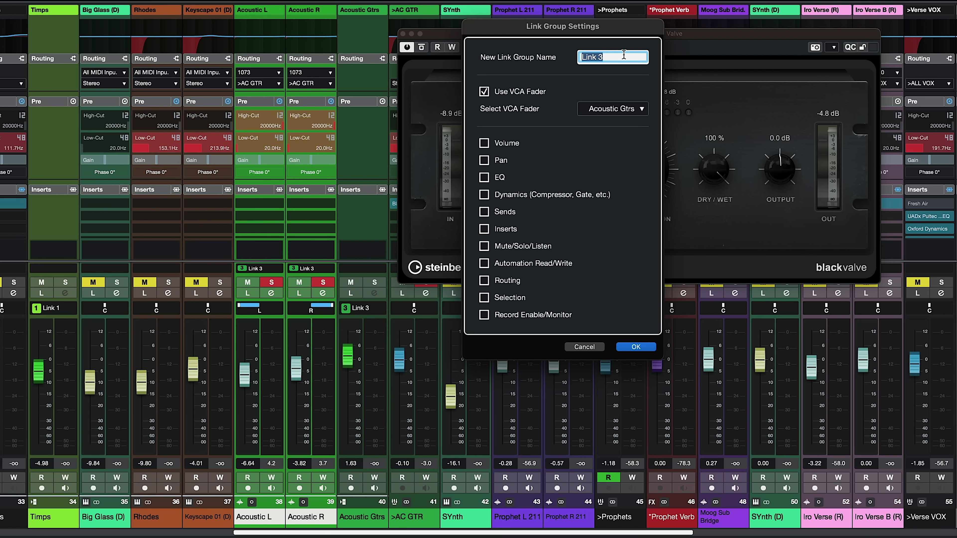
{"action": "type", "text": "AC GTRS"}
{"action": "left_click", "coordinate": [486, 132]}
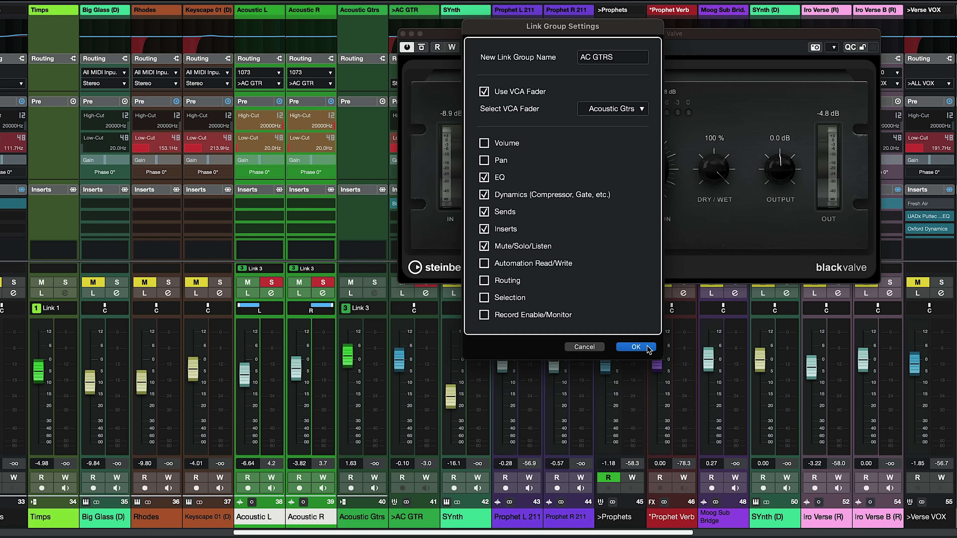
Apply link sharing of EQ, Dynamics, Sends, Inserts and Mute/Solo/Listen via the Acoustic Gtrs VCA
{"action": "left_click", "coordinate": [647, 347]}
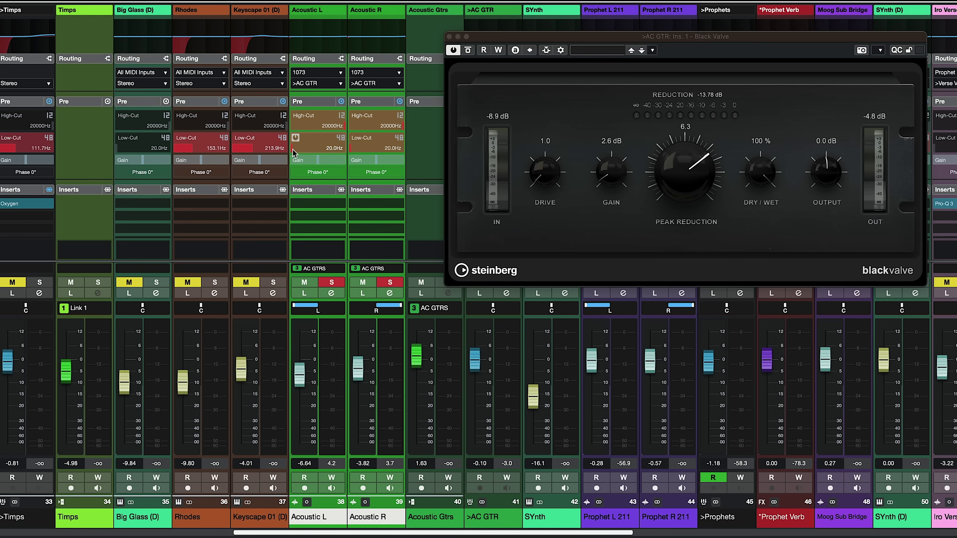
Set the linked Acoustic L/R low-cut to 155.2 Hz with a 24 dB/Oct slope
{"action": "key", "text": "space"}
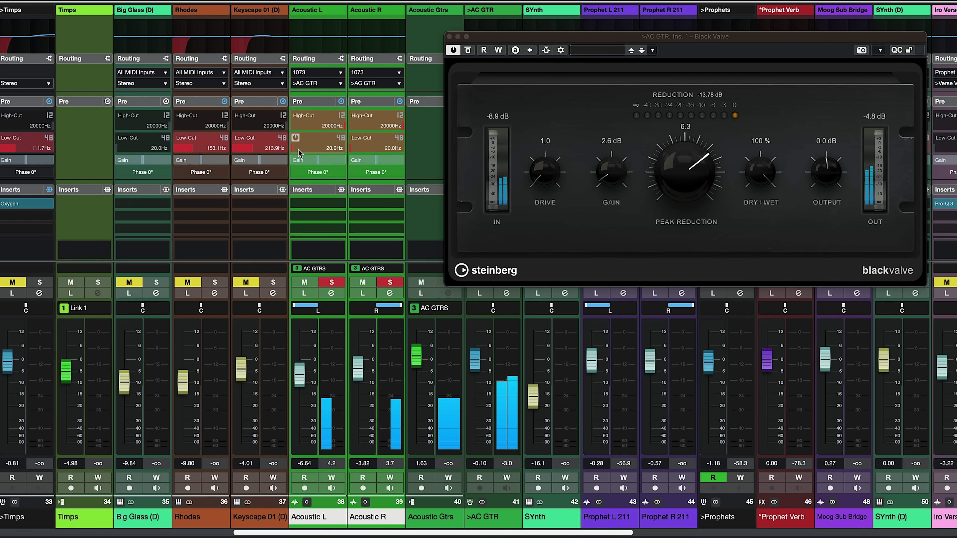
{"action": "left_click_drag", "start_coordinate": [299, 152], "coordinate": [319, 156]}
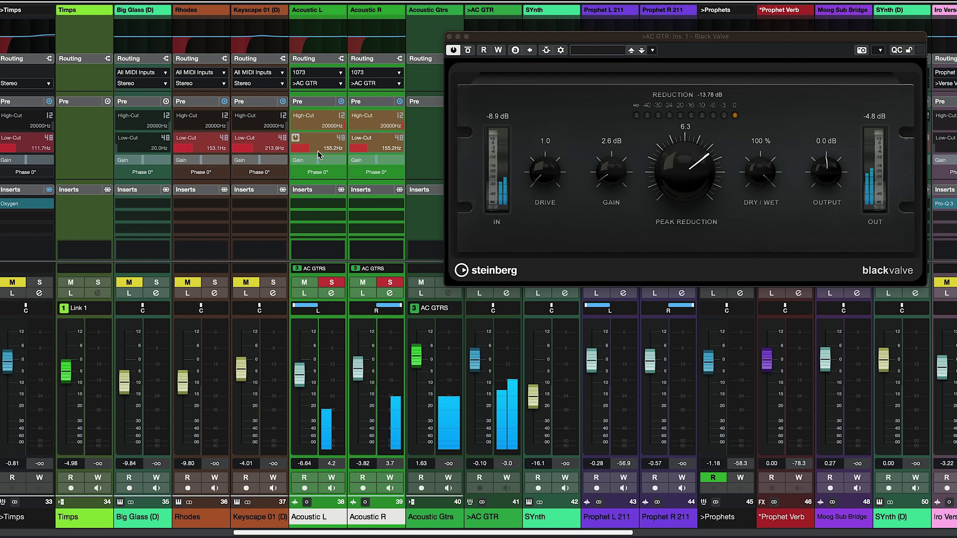
{"action": "key", "text": "space"}
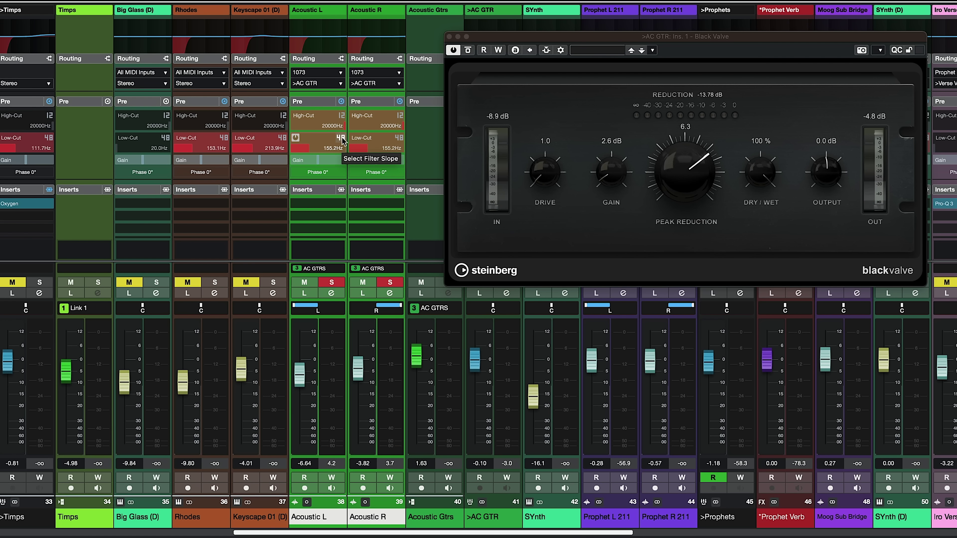
{"action": "left_click", "coordinate": [341, 139]}
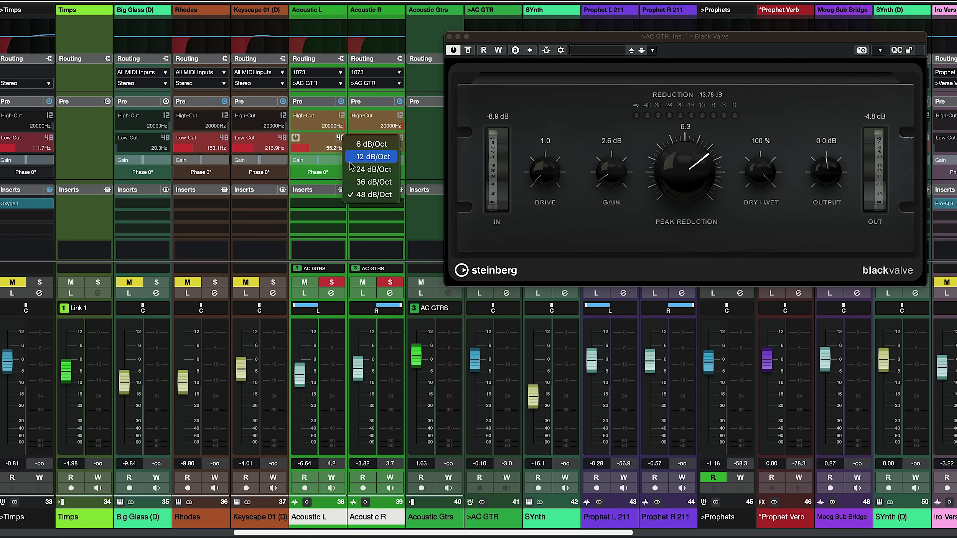
{"action": "left_click", "coordinate": [356, 169]}
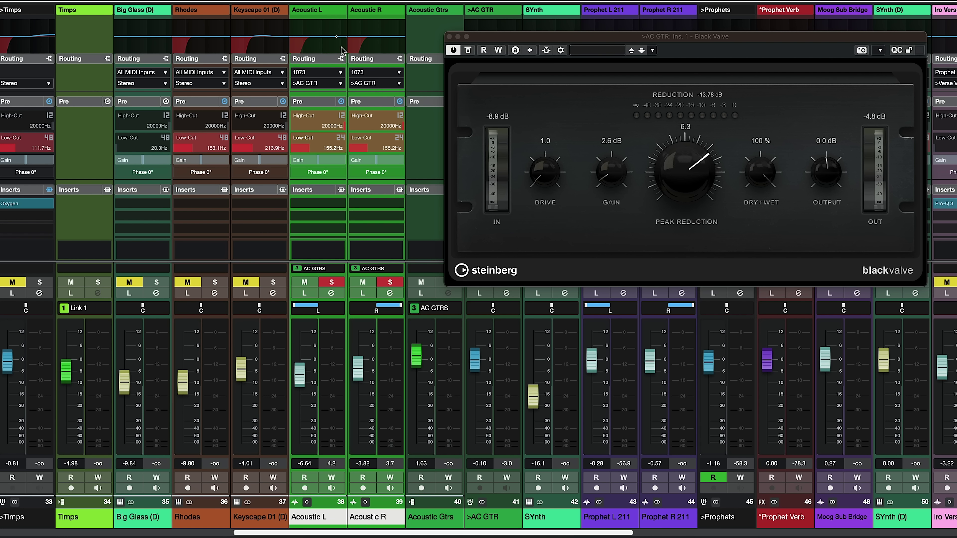
{"action": "key", "text": "space"}
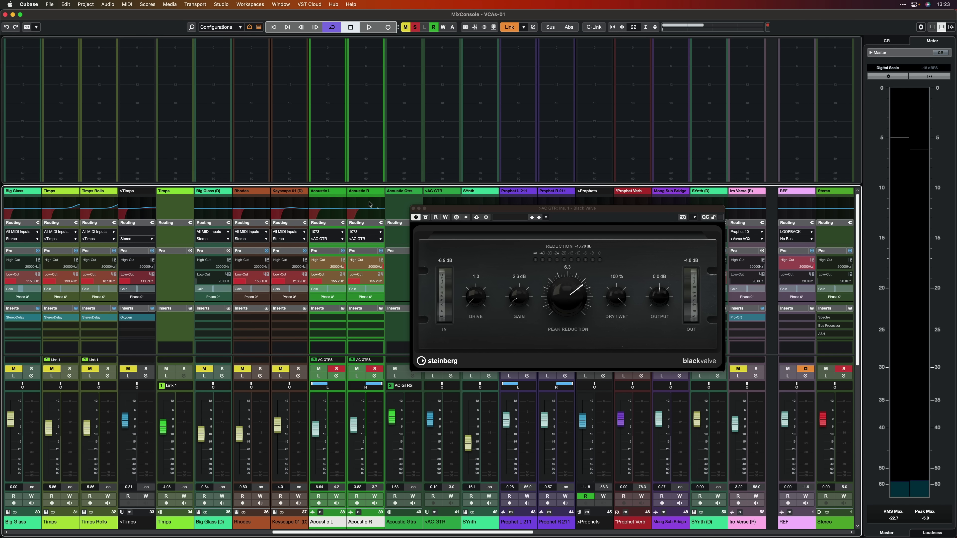
In Acoustic R's enlarged EQ, boost the high band about 11 dB near 5.8 kHz and dip the low-mid around 310 Hz
{"action": "left_click", "coordinate": [370, 205]}
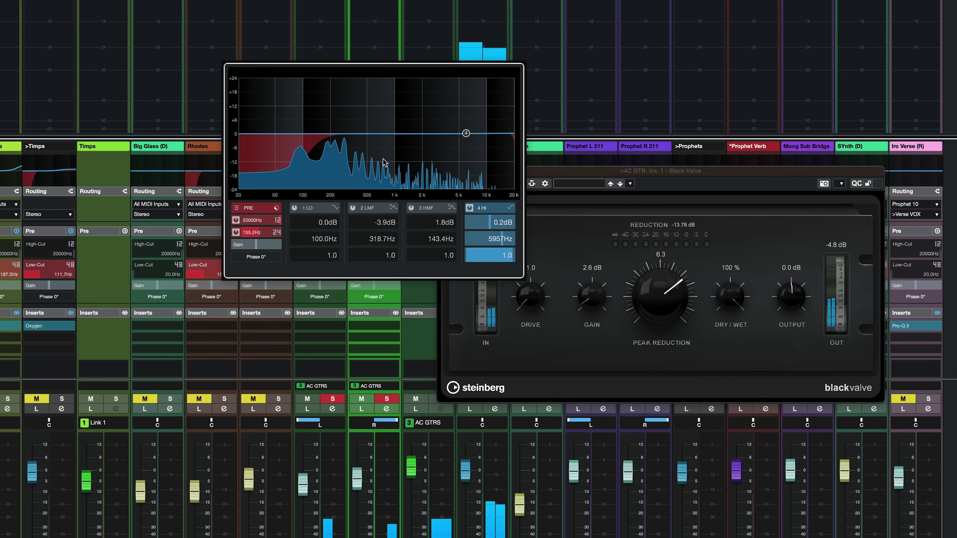
{"action": "left_click_drag", "start_coordinate": [430, 181], "coordinate": [429, 178]}
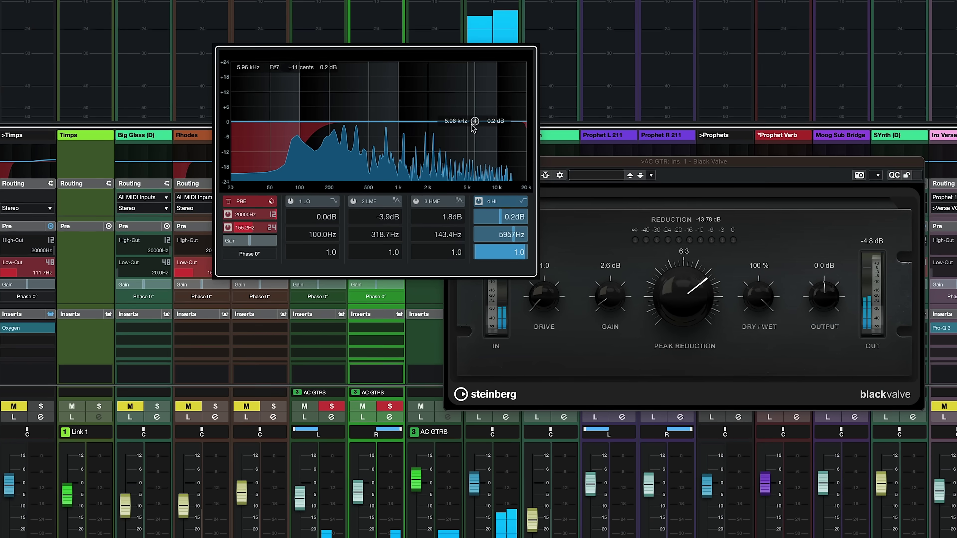
{"action": "left_click_drag", "start_coordinate": [475, 117], "coordinate": [472, 92]}
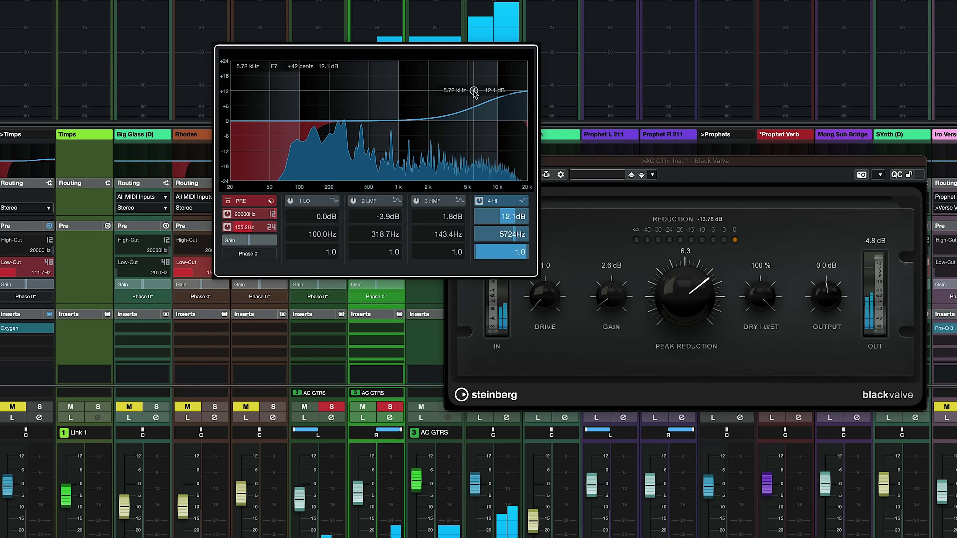
{"action": "left_click_drag", "start_coordinate": [361, 123], "coordinate": [310, 116]}
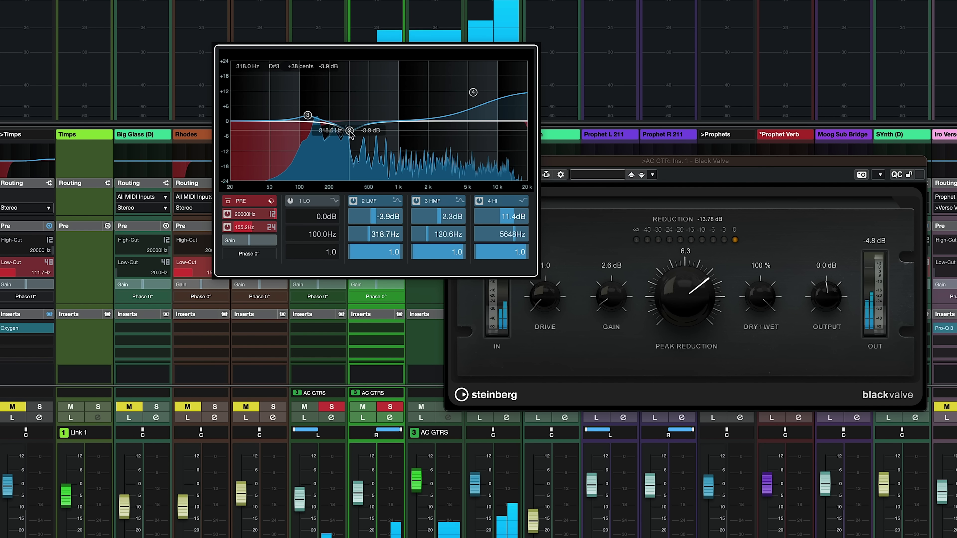
Enable the low EQ band, set it to 1.45 kHz with a 1.4 dB boost, and close the view
{"action": "left_click", "coordinate": [423, 114]}
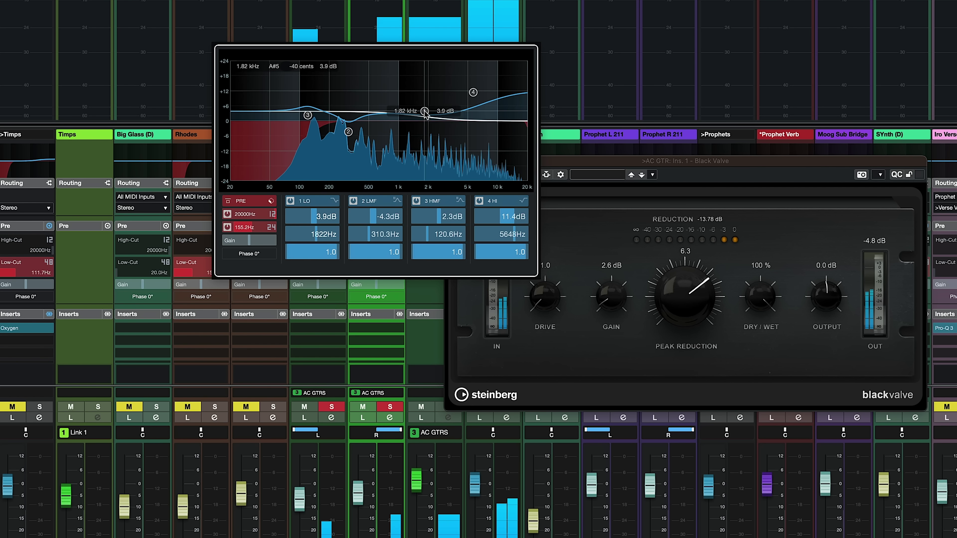
{"action": "left_click_drag", "start_coordinate": [423, 114], "coordinate": [415, 117]}
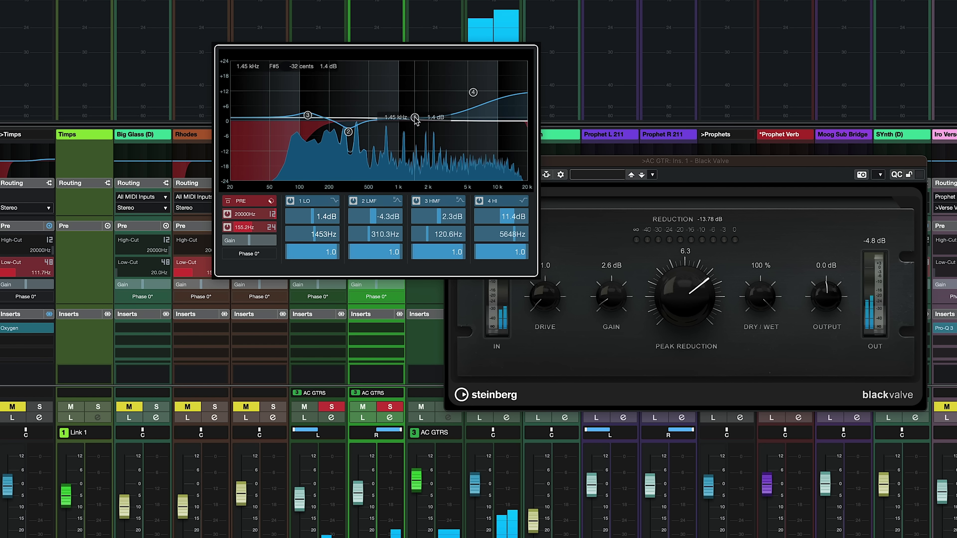
{"action": "key", "text": "Escape"}
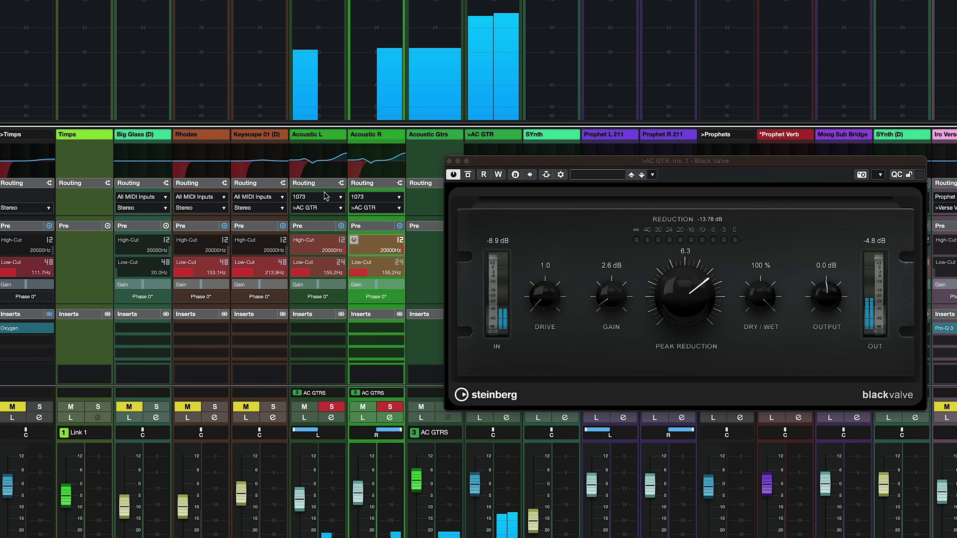
Load a Tube Compressor into the strip compressor slot of Acoustic L and Acoustic R
{"action": "left_click", "coordinate": [357, 167]}
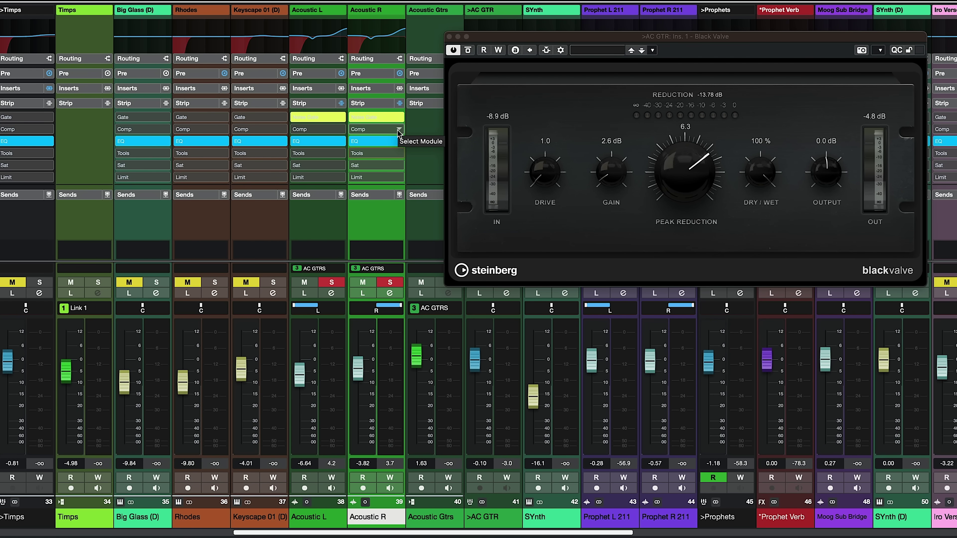
{"action": "left_click", "coordinate": [399, 130]}
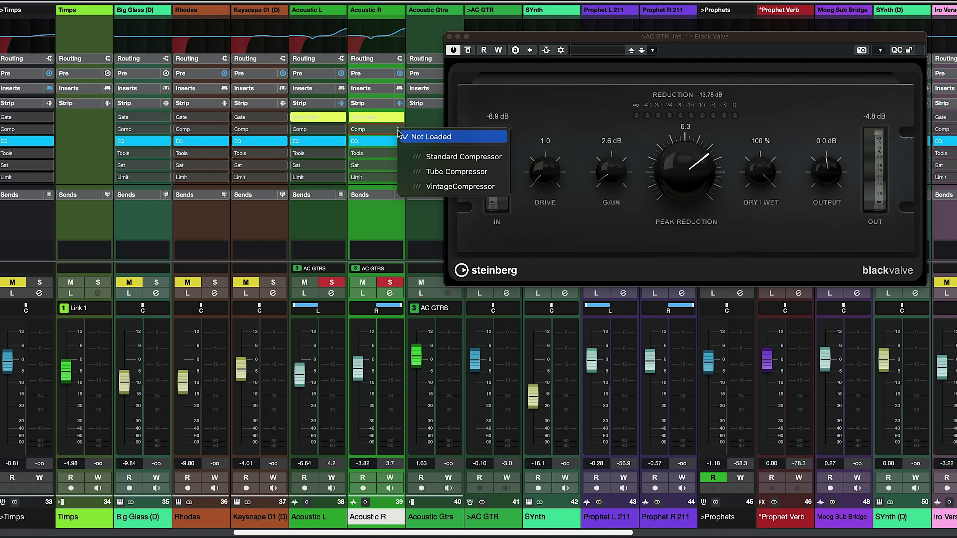
{"action": "left_click", "coordinate": [415, 172]}
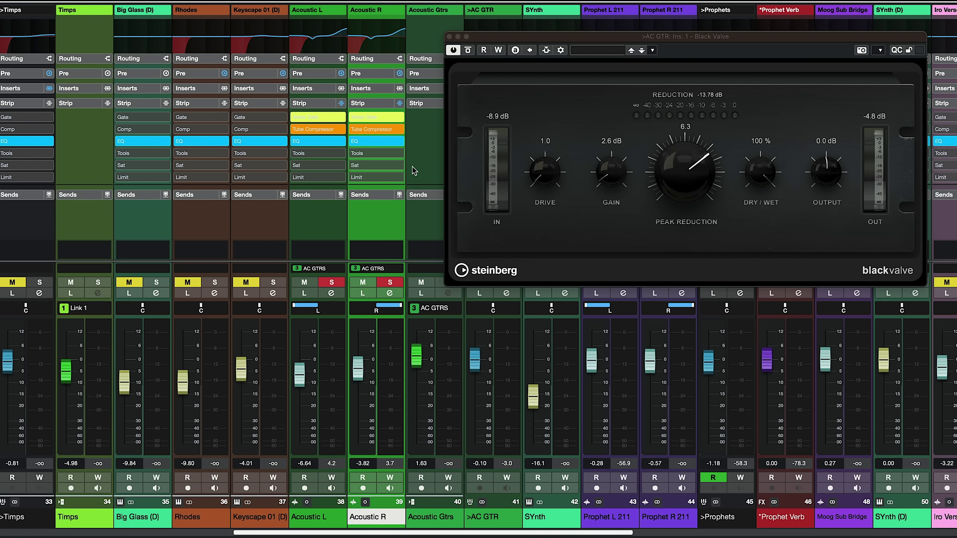
During playback, raise the guitars' Tube Compressor input level and turn up its drive
{"action": "left_click", "coordinate": [365, 129]}
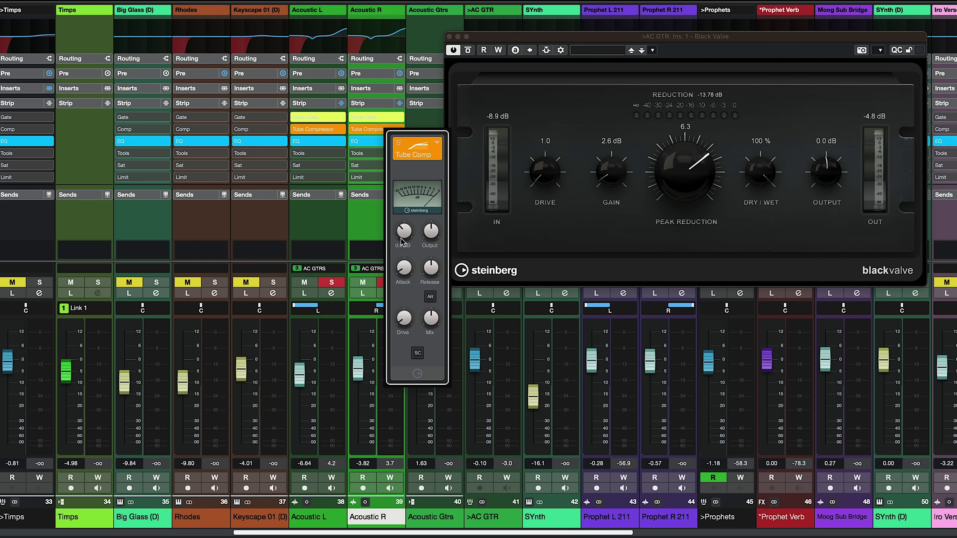
{"action": "key", "text": "space"}
{"action": "left_click", "coordinate": [364, 129]}
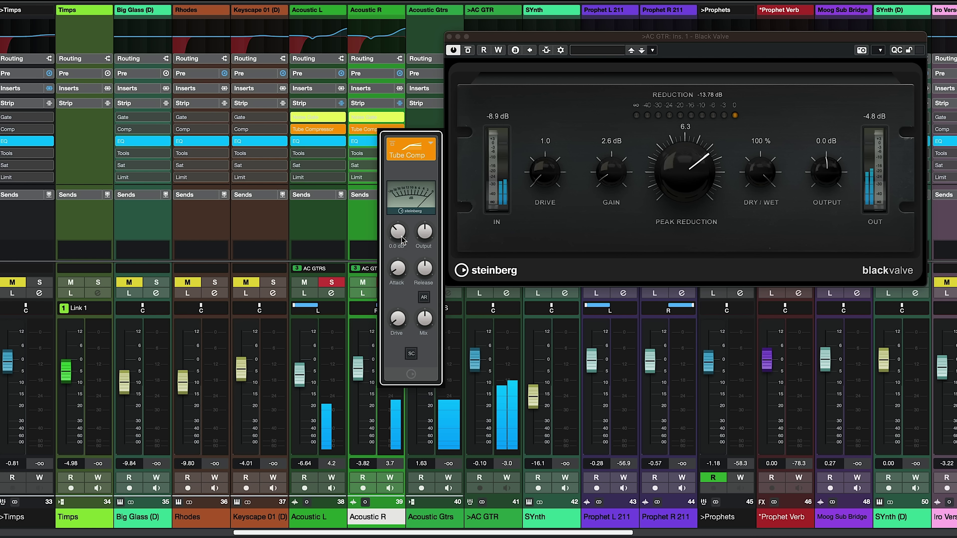
{"action": "left_click_drag", "start_coordinate": [403, 241], "coordinate": [399, 228]}
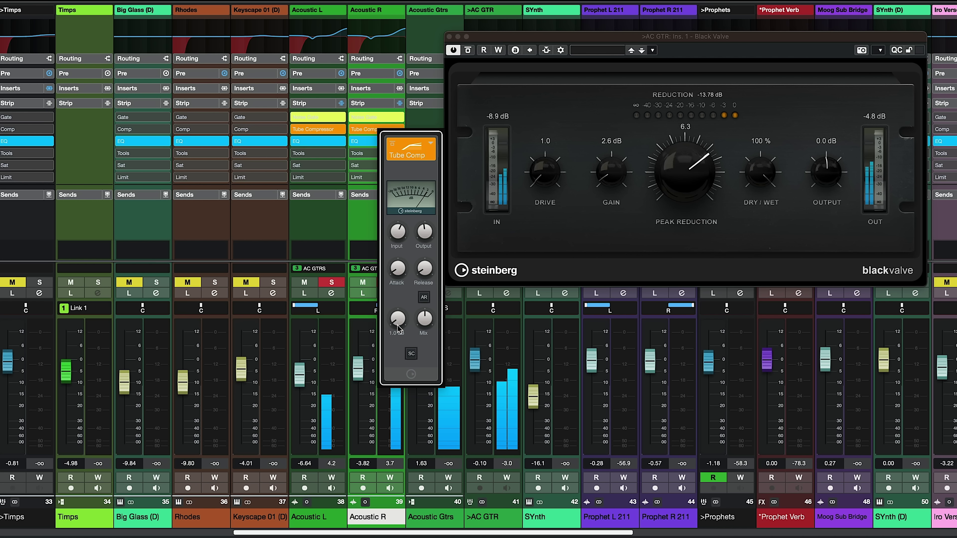
{"action": "left_click_drag", "start_coordinate": [398, 328], "coordinate": [397, 270]}
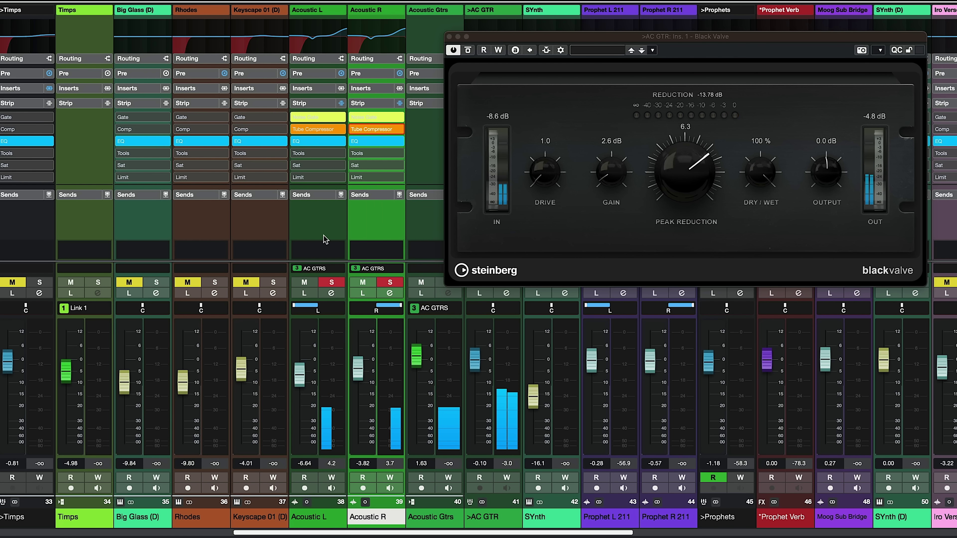
{"action": "left_click", "coordinate": [318, 130]}
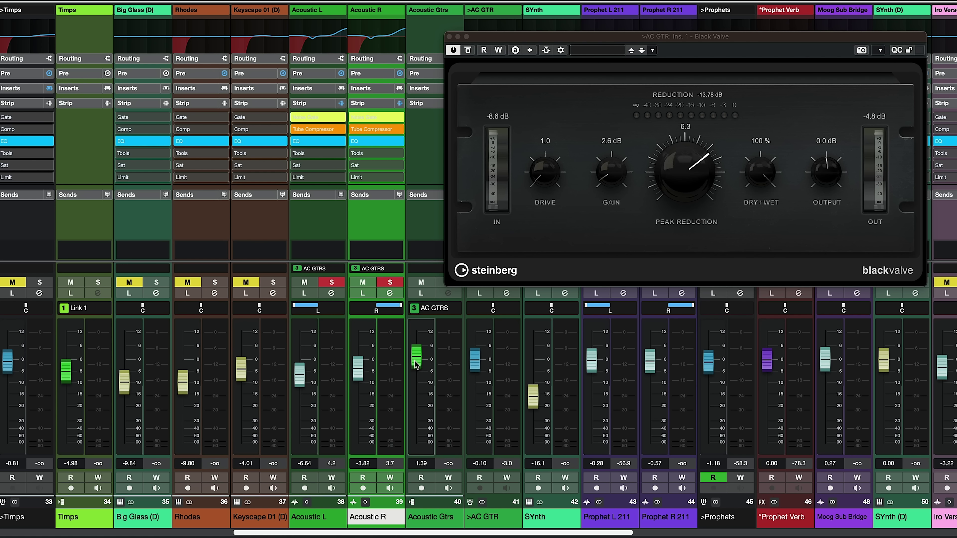
Raise the Acoustic Gtrs VCA fader so Acoustic L and R levels move together
{"action": "left_click_drag", "start_coordinate": [416, 362], "coordinate": [420, 358]}
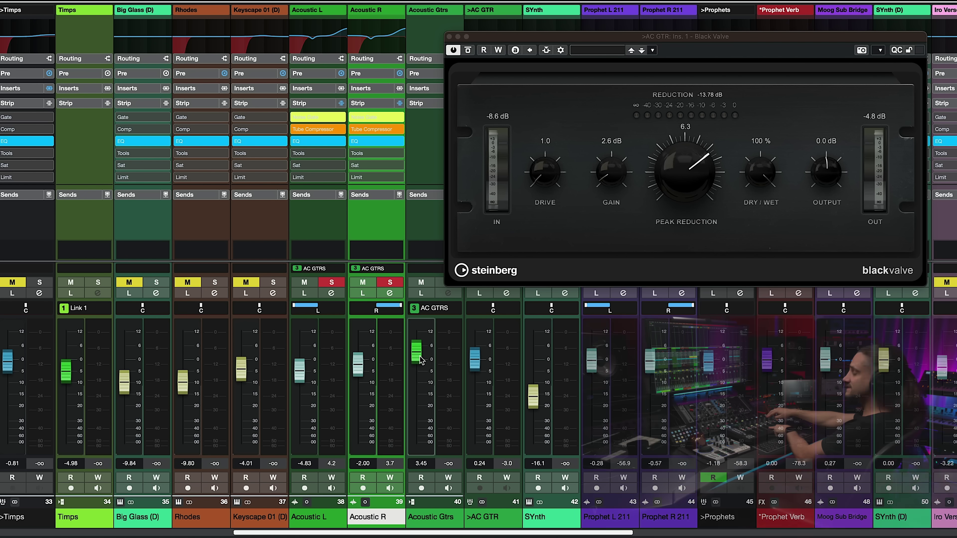
{"action": "scroll", "coordinate": [421, 361], "scroll_direction": "down", "scroll_amount": 5}
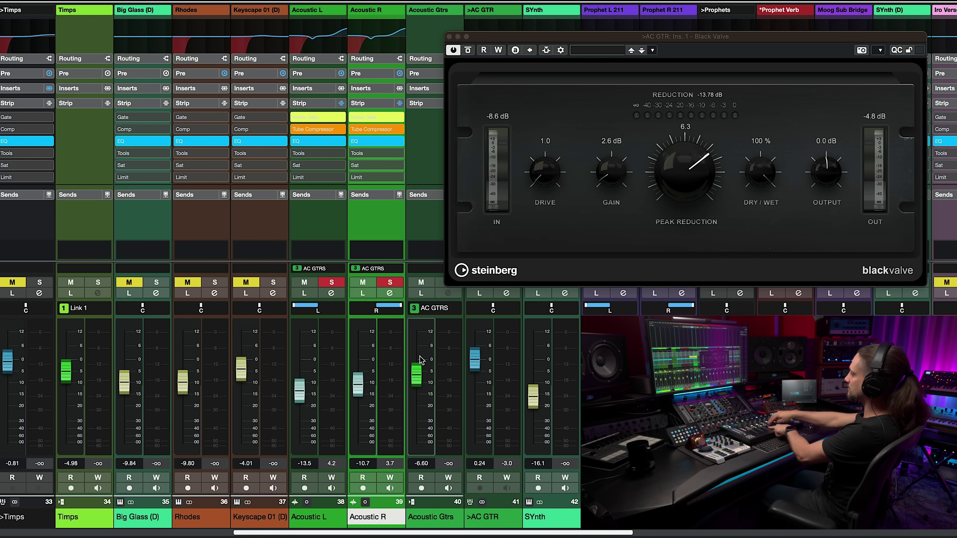
{"action": "scroll", "coordinate": [421, 360], "scroll_direction": "up", "scroll_amount": 7}
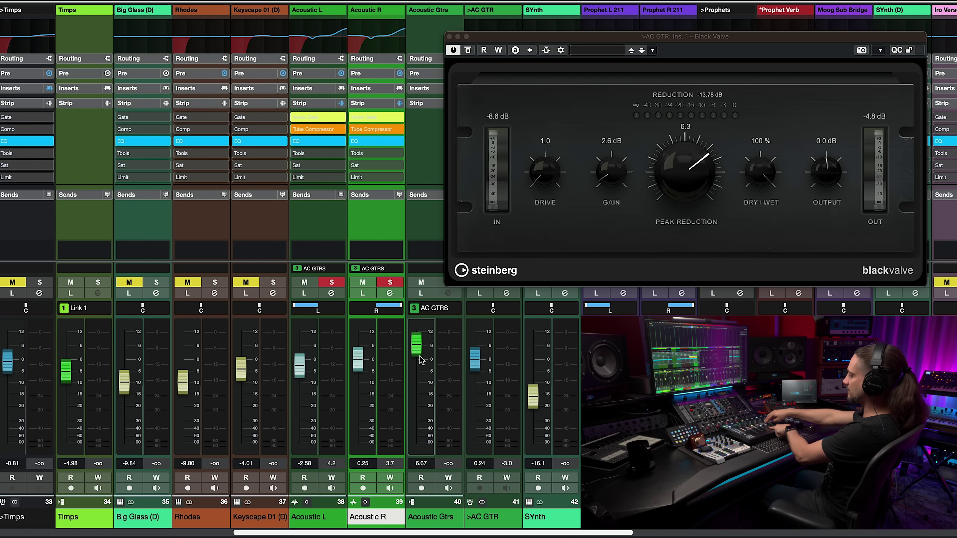
{"action": "scroll", "coordinate": [421, 360], "scroll_direction": "down", "scroll_amount": 2}
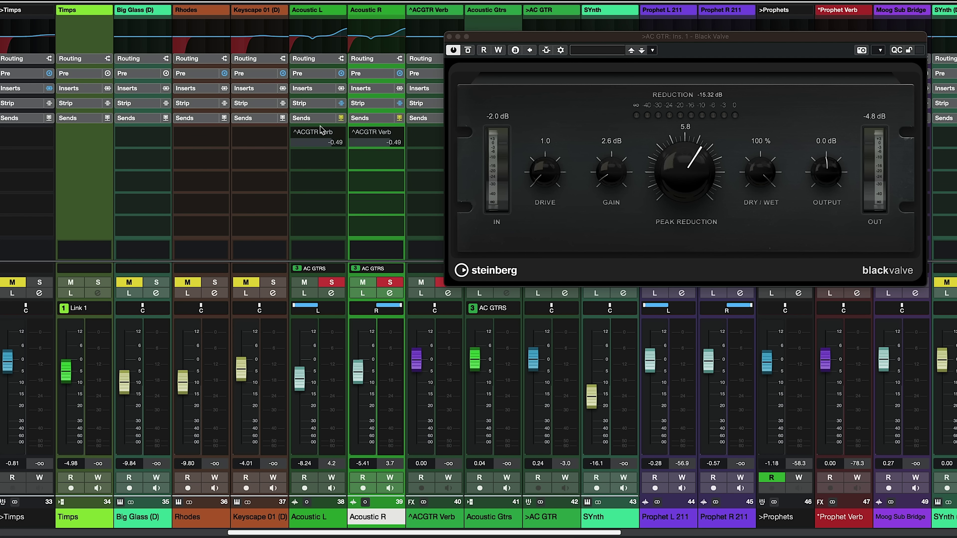
Set both guitars' ^ACGTR Verb sends to -12.1 during playback and raise Black Valve drive to 3.0
{"action": "left_click", "coordinate": [339, 118]}
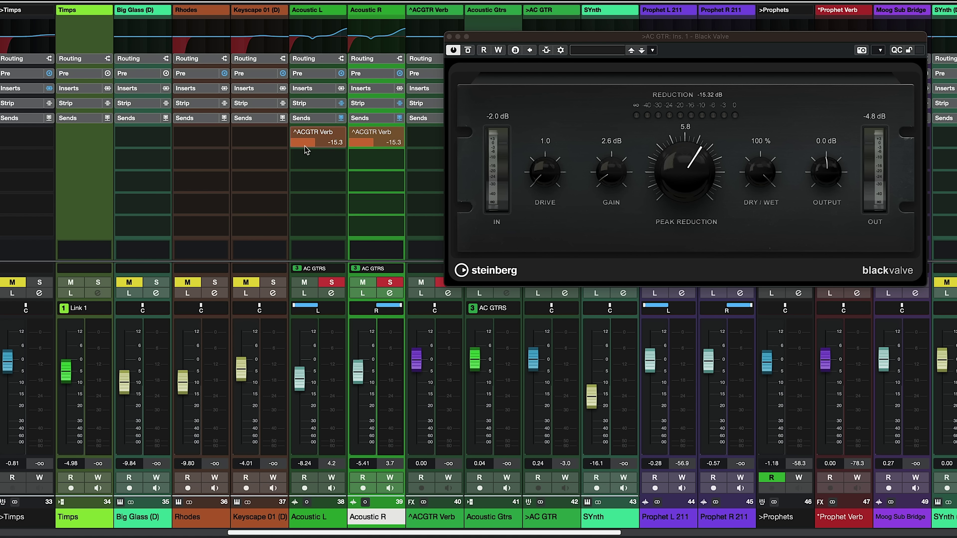
{"action": "key", "text": "space"}
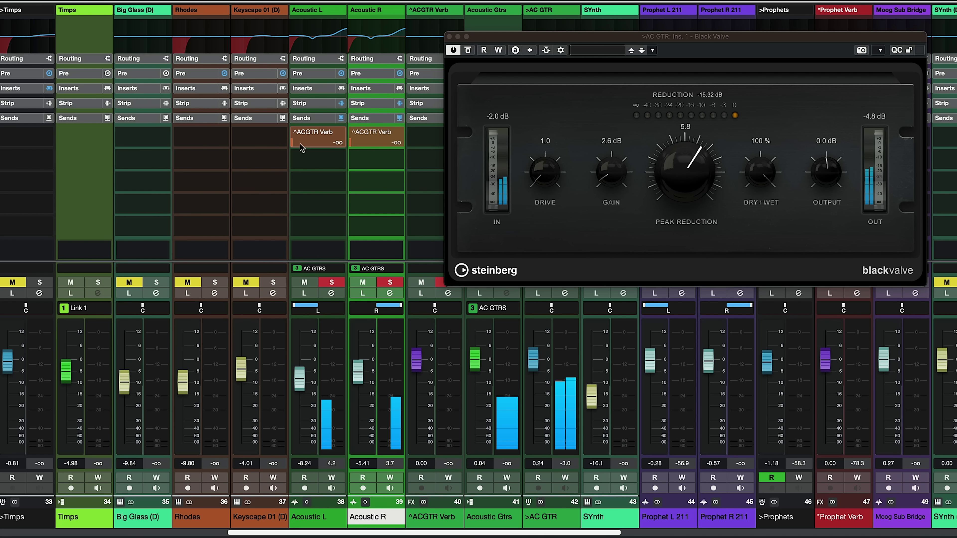
{"action": "left_click_drag", "start_coordinate": [301, 147], "coordinate": [317, 148]}
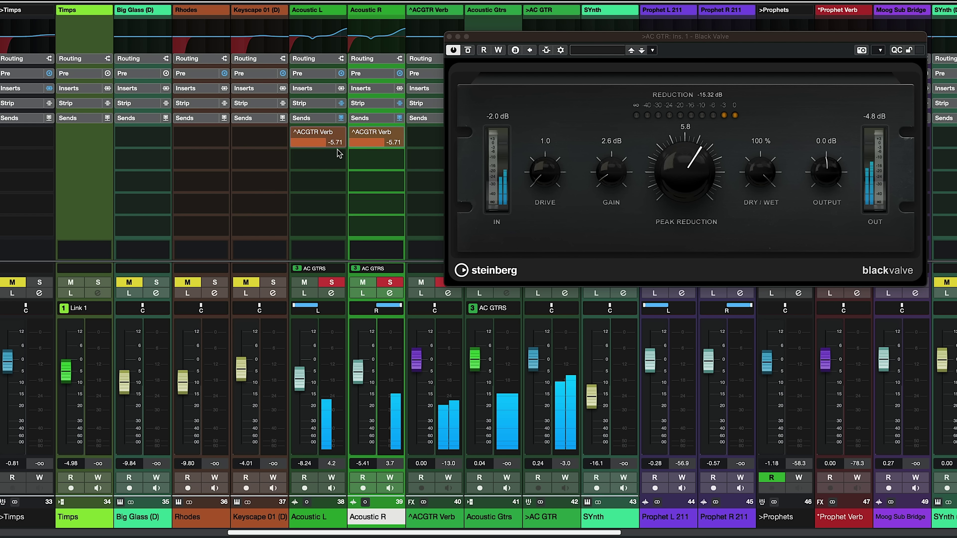
{"action": "left_click_drag", "start_coordinate": [337, 150], "coordinate": [329, 152]}
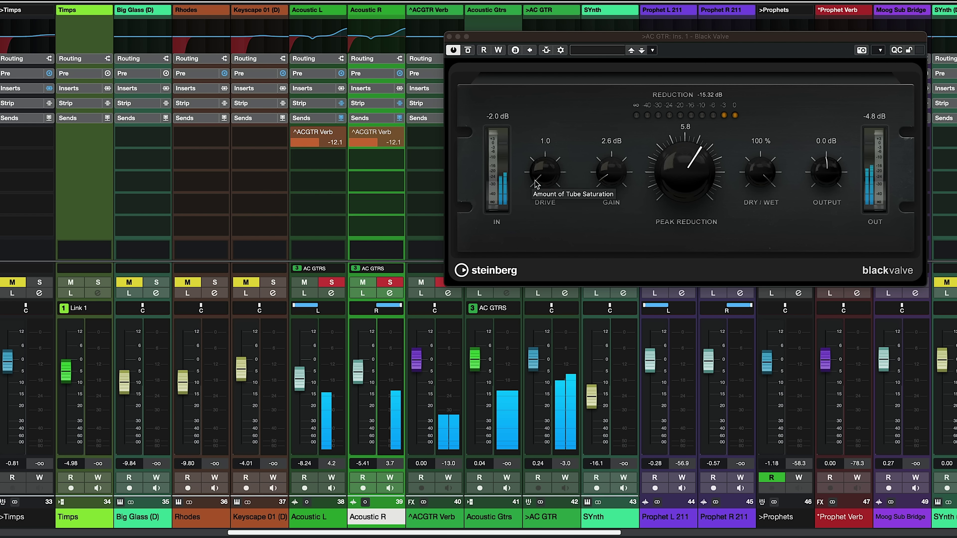
{"action": "left_click_drag", "start_coordinate": [532, 185], "coordinate": [539, 115]}
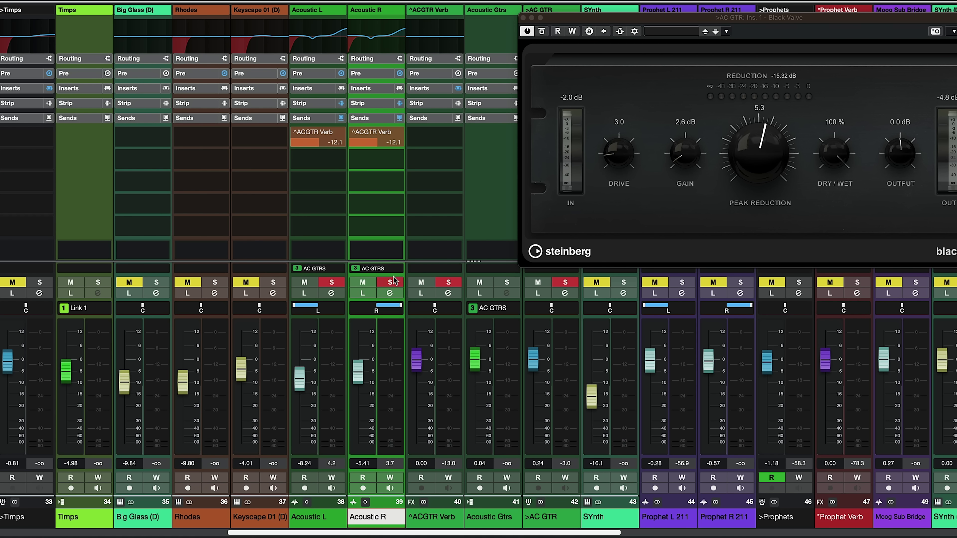
Choose Unlink Selected Channels for the AC GTRS link group
{"action": "left_click", "coordinate": [399, 269]}
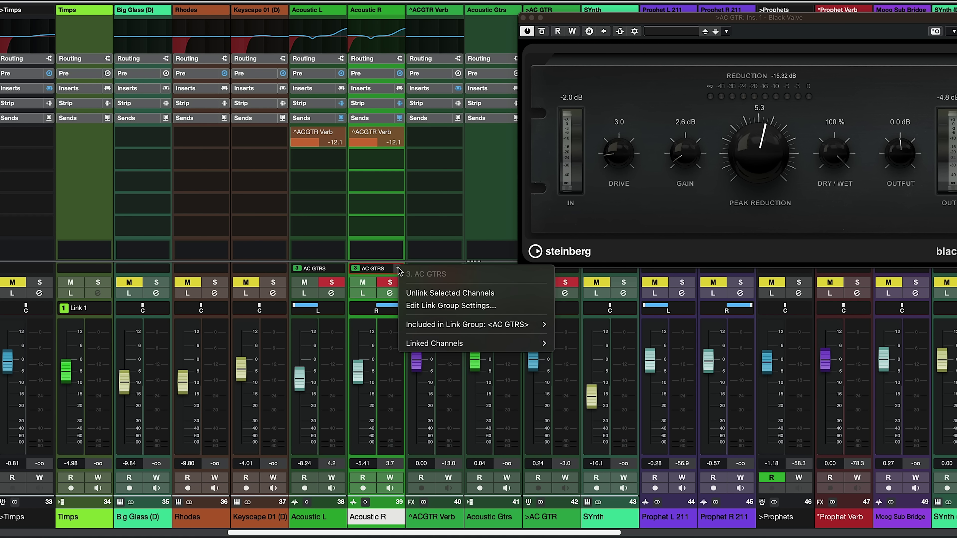
{"action": "left_click", "coordinate": [410, 293]}
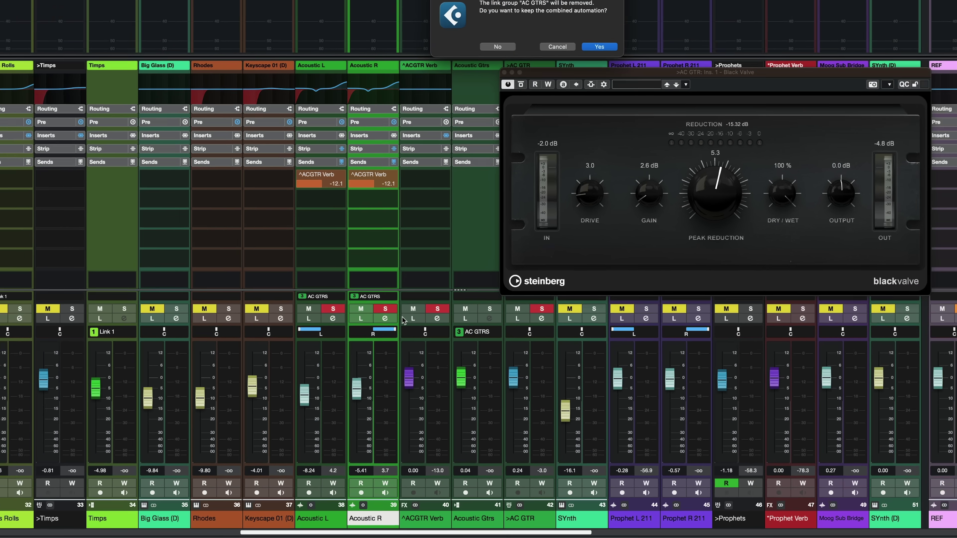